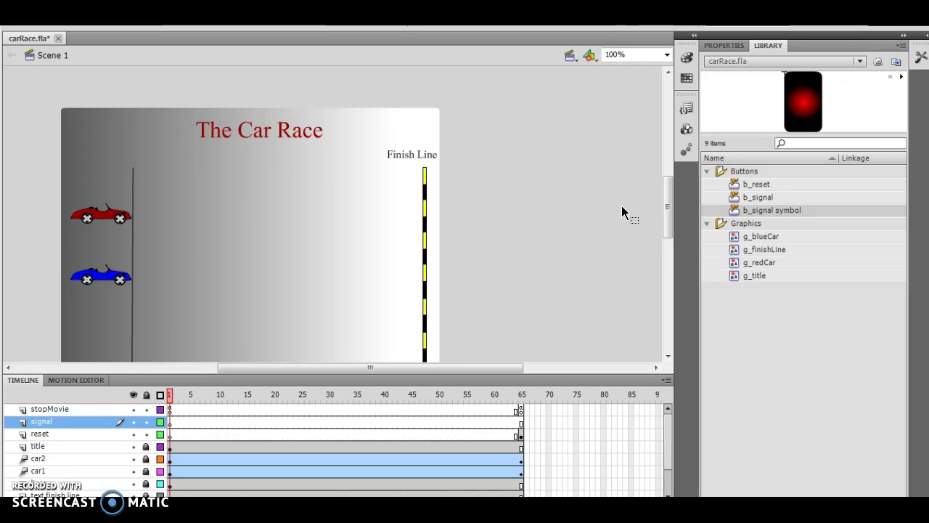
Step: Open the b_signal button symbol for editing, examine its Up, Over, Down and Hit frames, and return to Scene 1
click(765, 199)
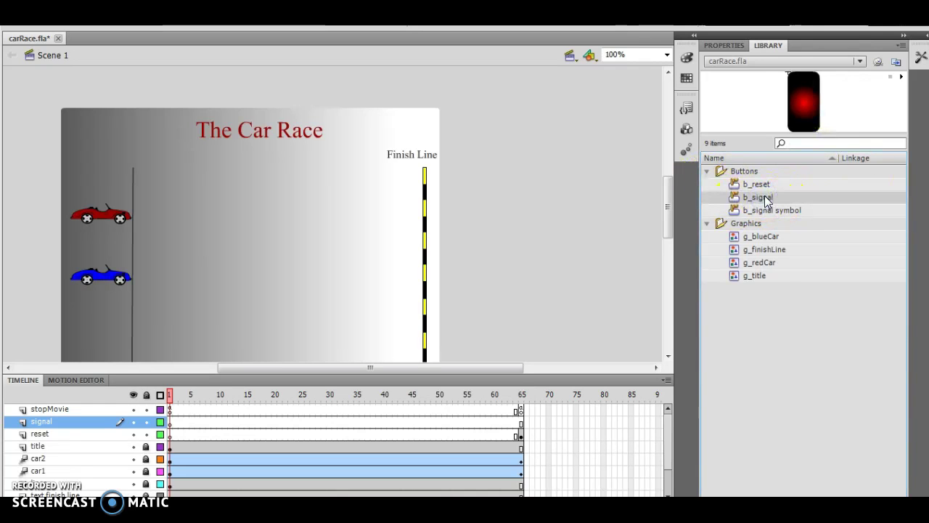
right_click(766, 199)
click(815, 320)
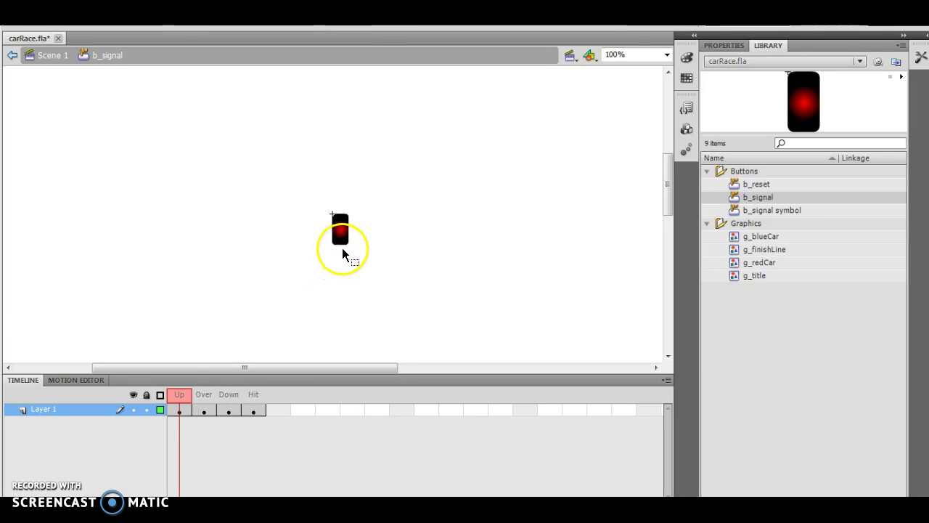
right_click(202, 399)
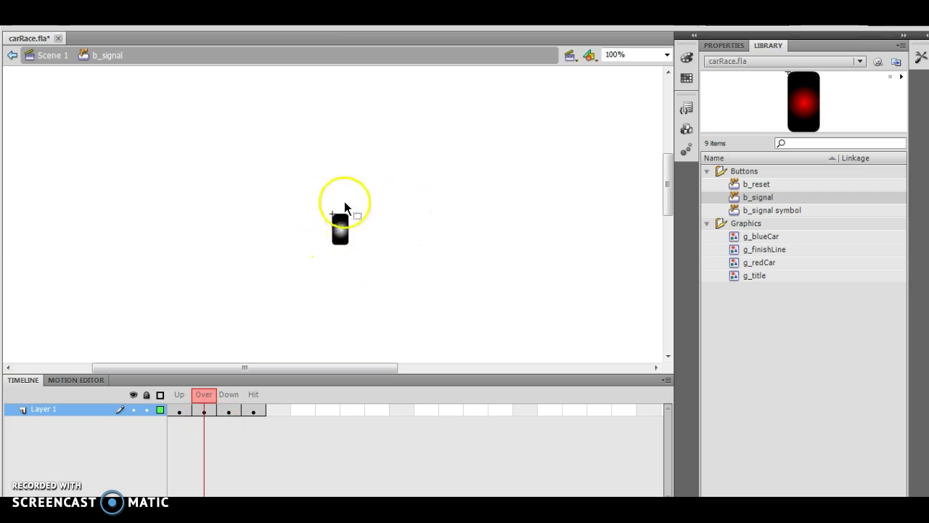
click(229, 399)
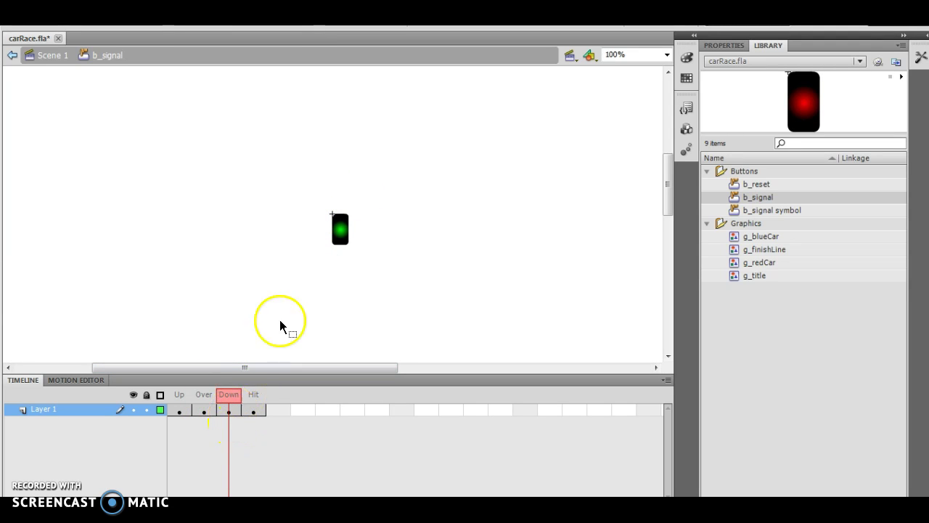
click(254, 394)
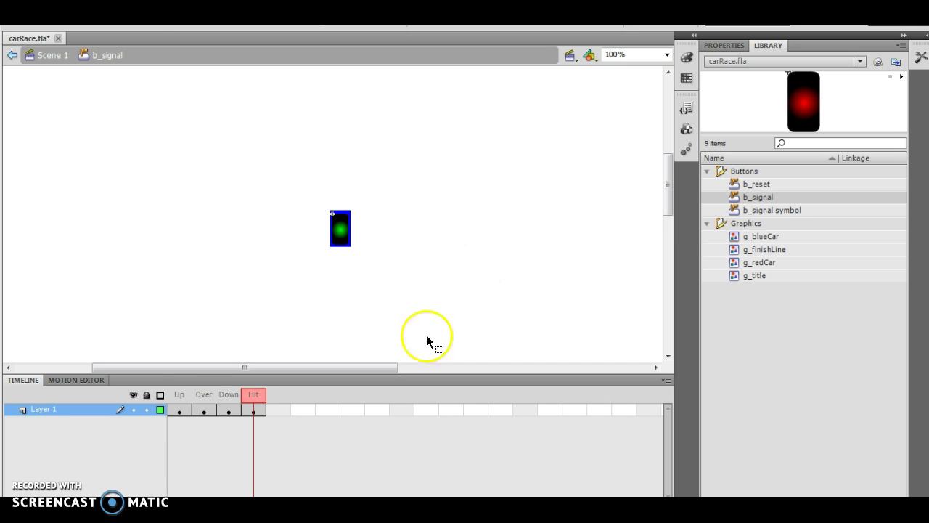
click(180, 394)
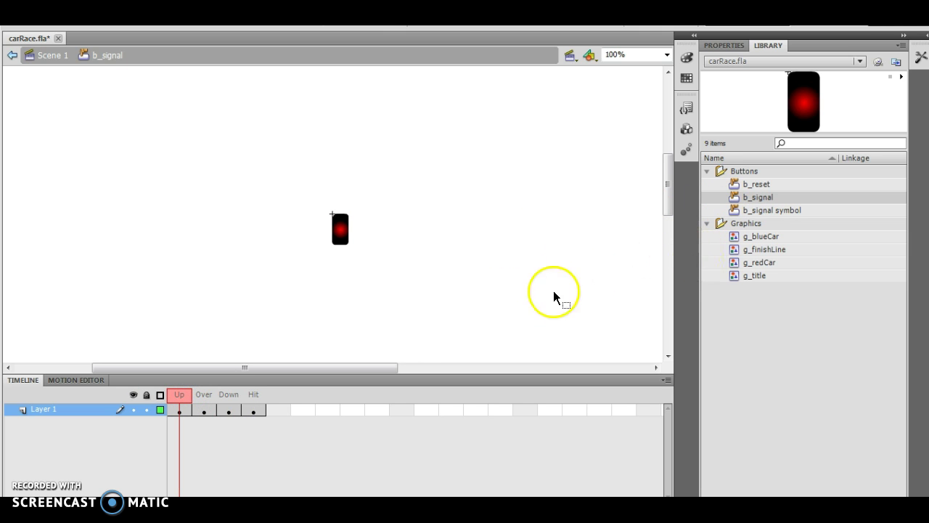
click(204, 394)
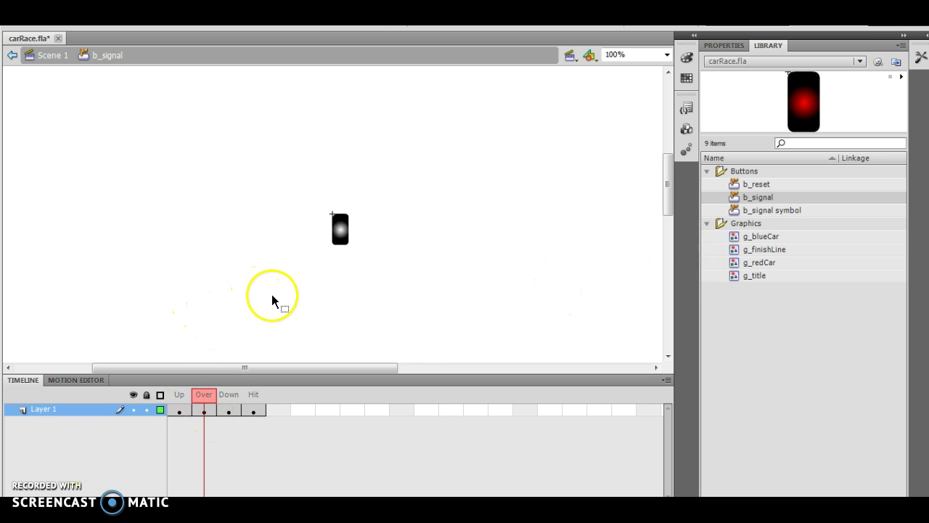
click(229, 394)
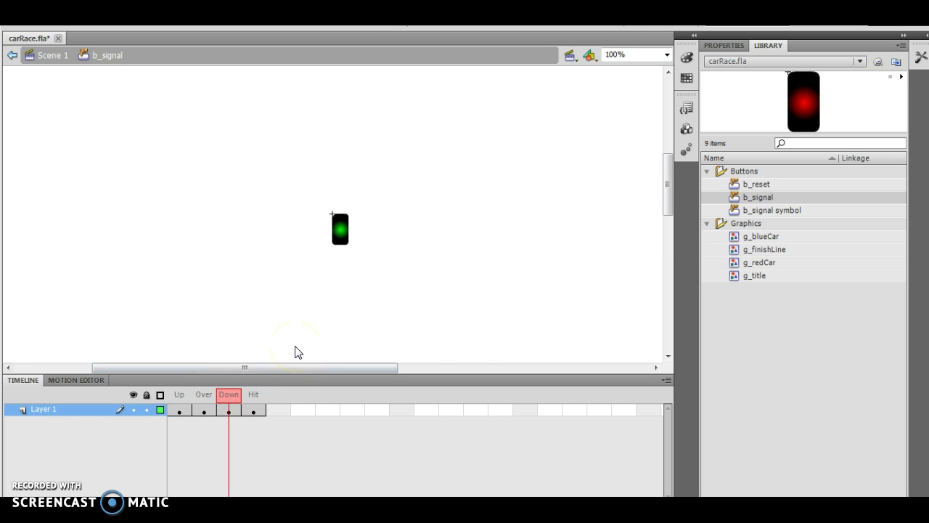
click(253, 394)
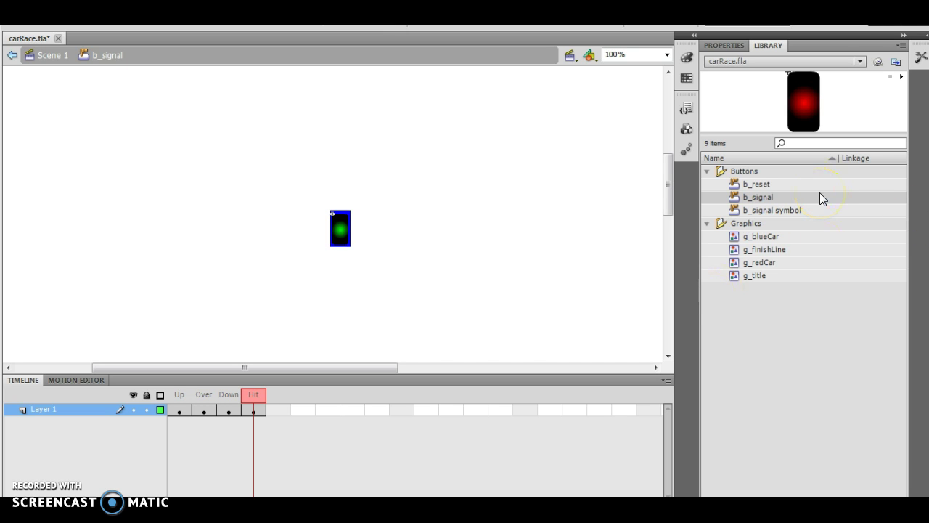
click(58, 54)
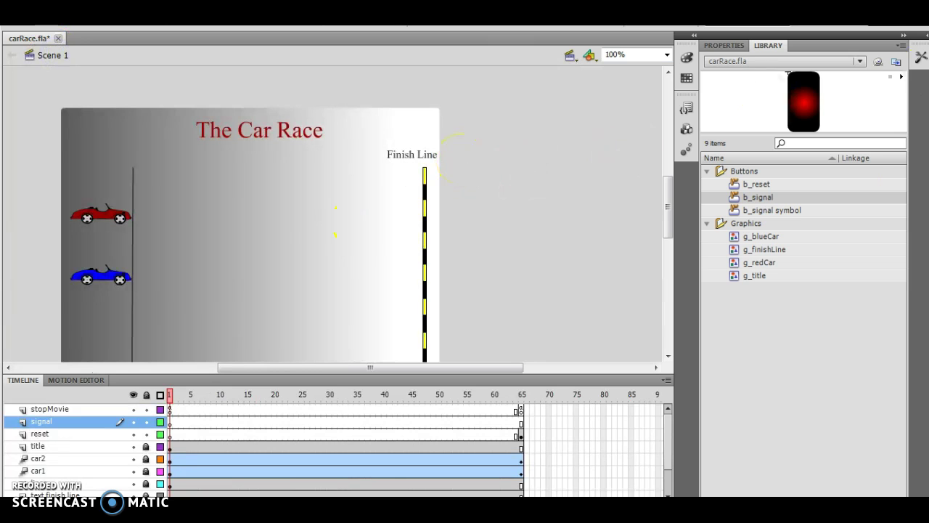
Step: Set the drawing colours to no stroke and the red radial gradient fill
click(921, 58)
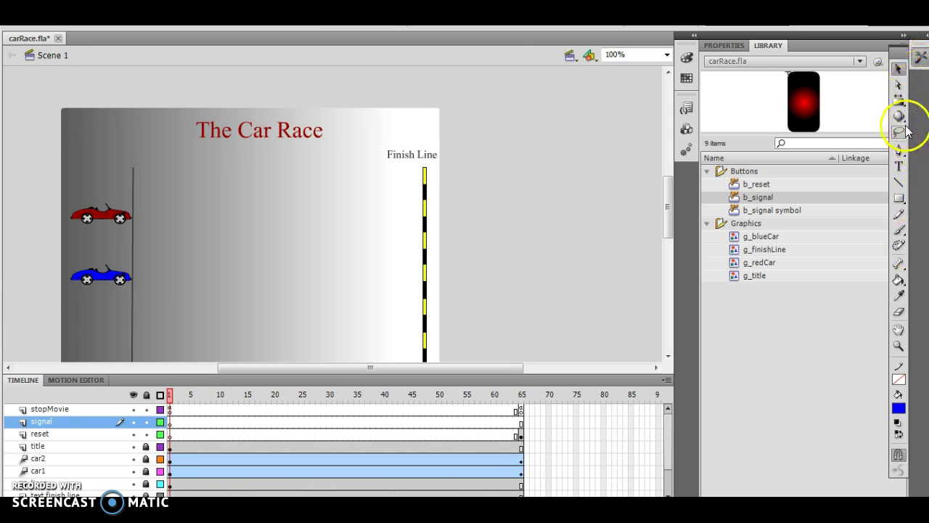
click(898, 378)
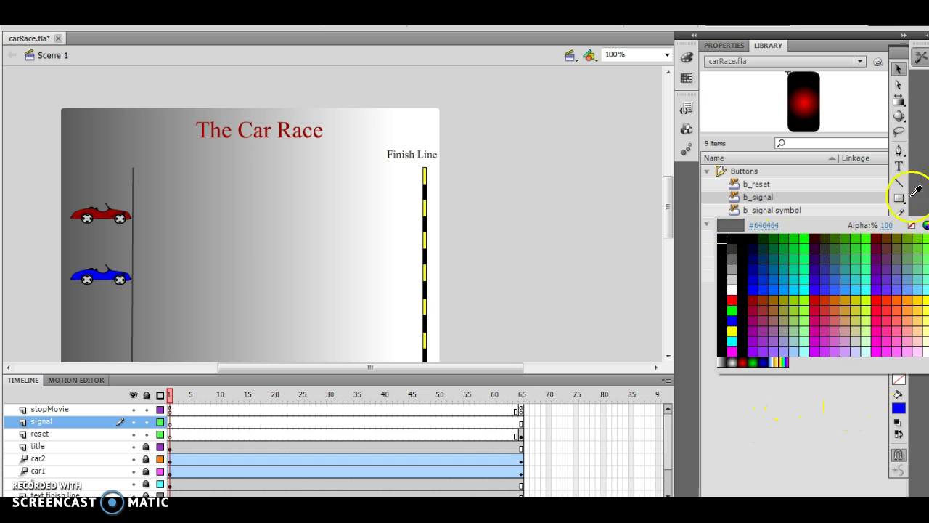
click(911, 227)
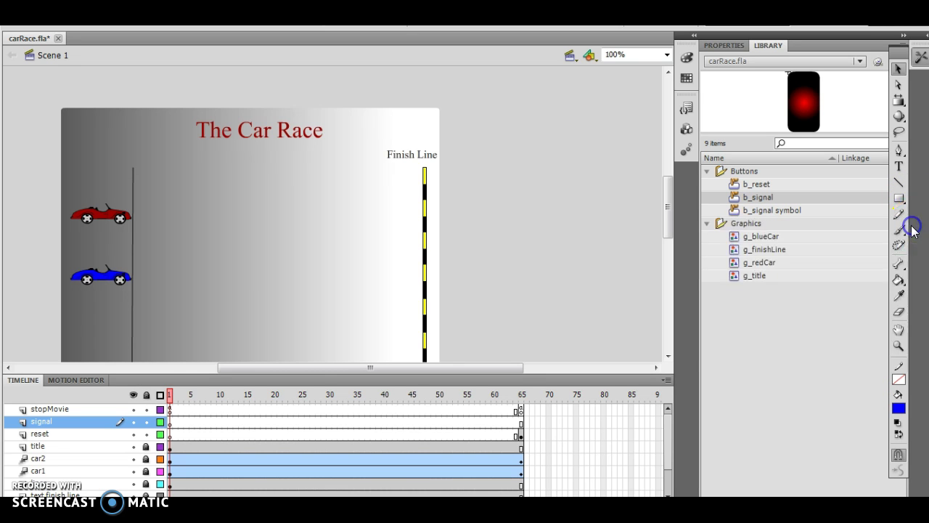
click(899, 410)
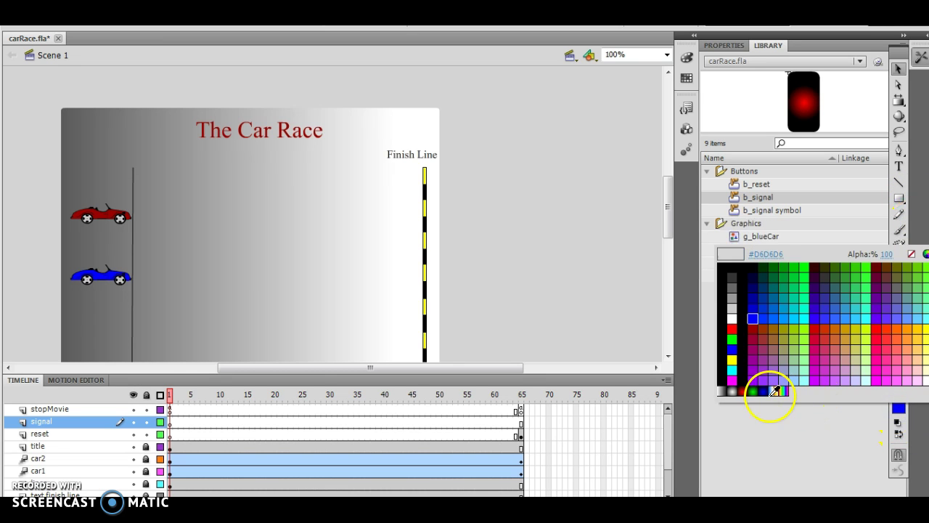
click(746, 391)
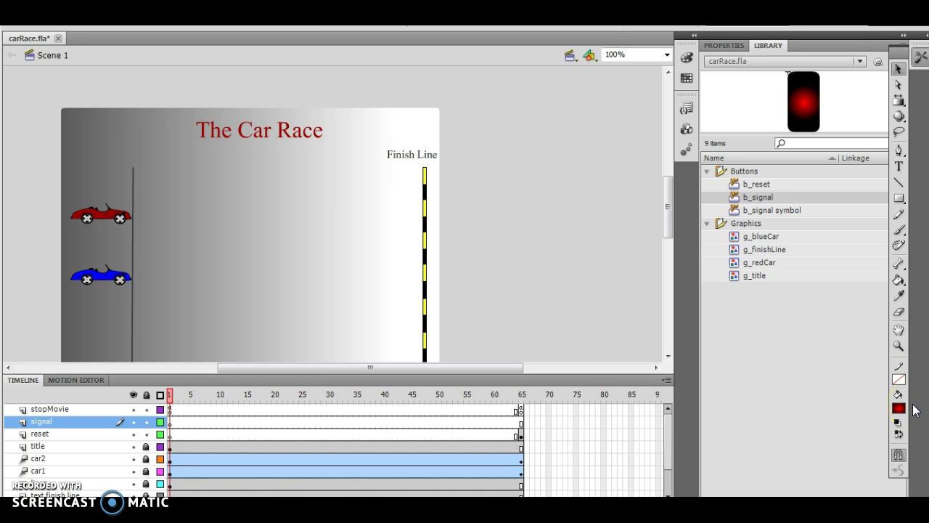
Step: Draw a rectangle primitive about 32 by 53 px above the Finish Line text on the signal layer and show its properties
click(901, 106)
click(902, 107)
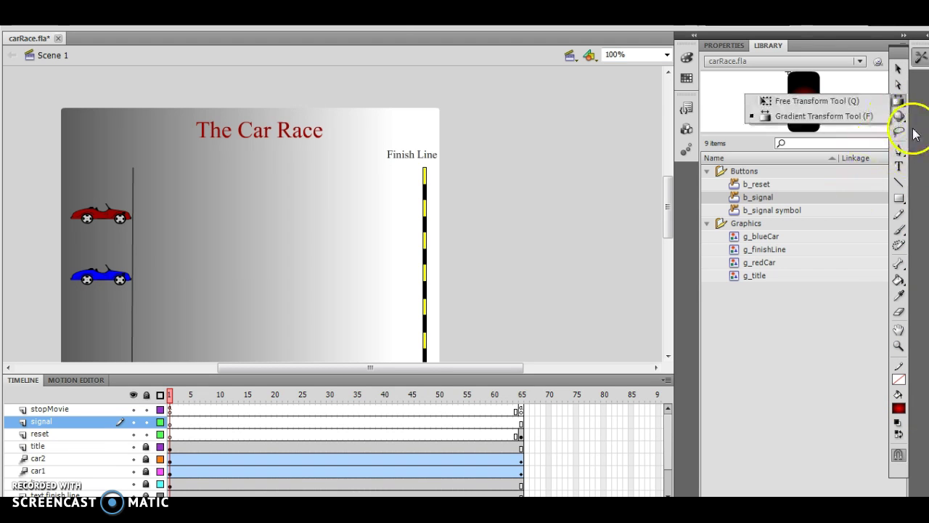
click(900, 199)
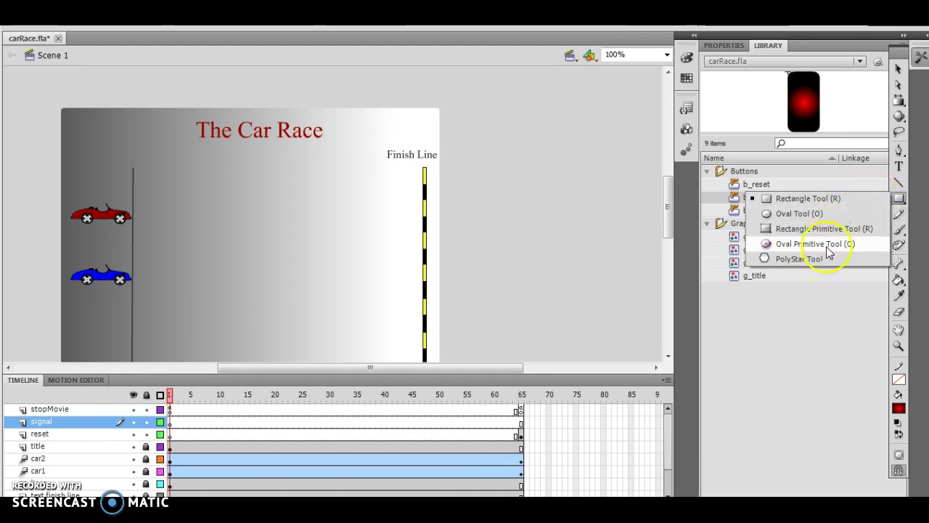
click(825, 232)
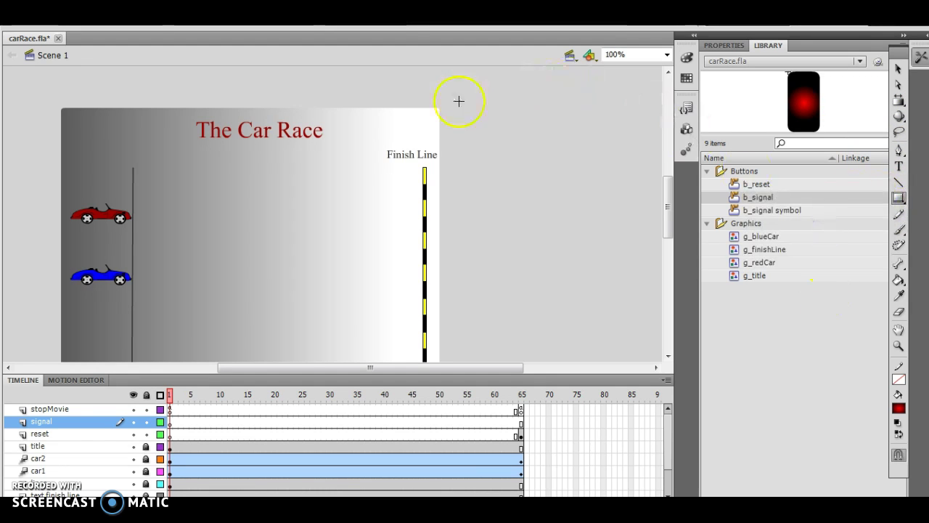
mouse_move(406, 109)
mouse_down()
mouse_move(408, 131)
mouse_move(427, 145)
mouse_move(400, 127)
mouse_move(417, 104)
mouse_up()
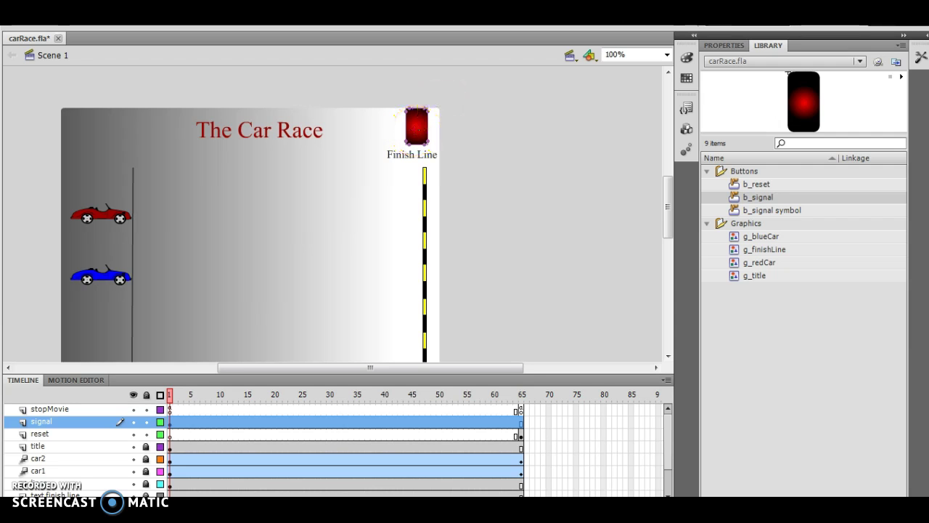
click(719, 45)
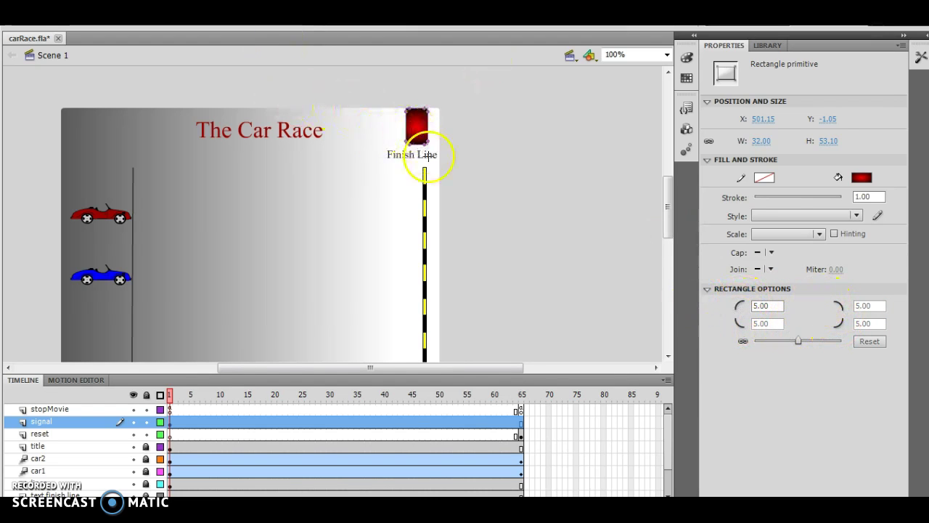
Step: Move the red rectangle slightly right above the Finish Line text, to about X 506
click(920, 57)
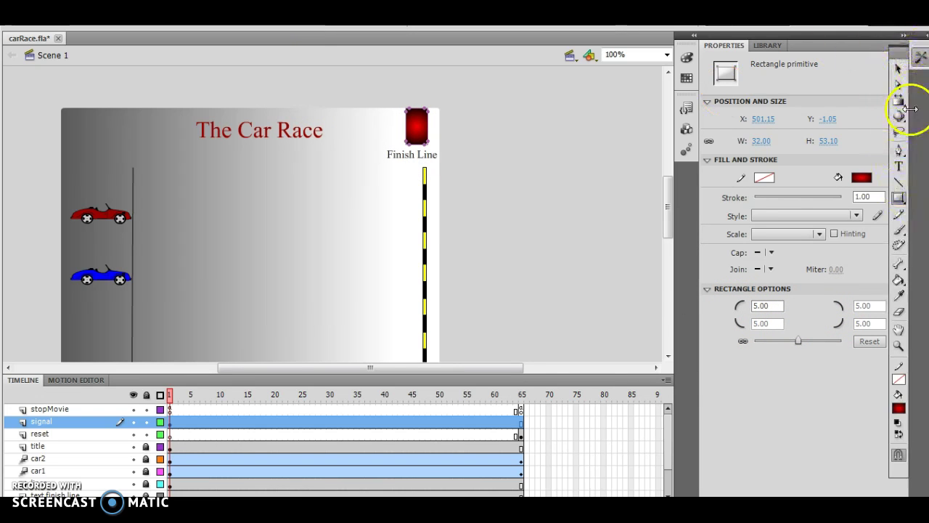
click(899, 329)
drag(408, 133, 411, 123)
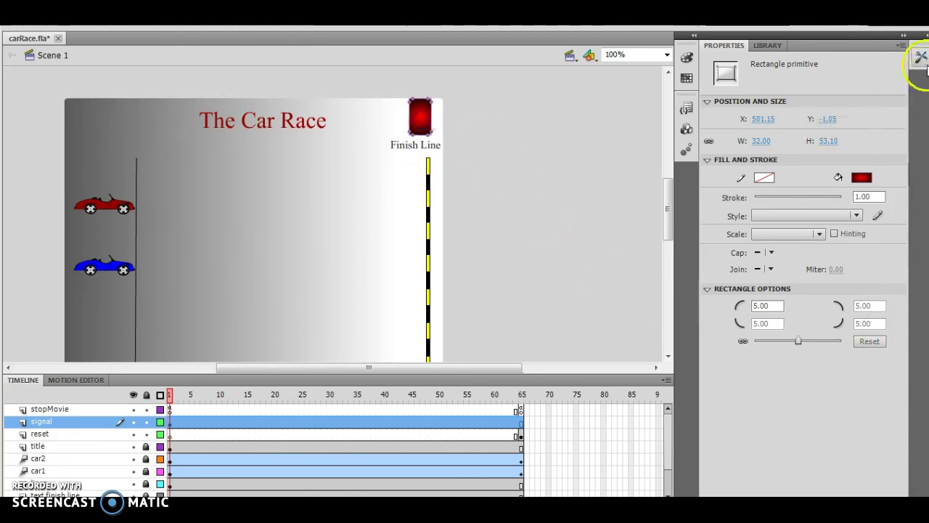
click(920, 57)
click(898, 69)
mouse_move(425, 119)
mouse_down()
mouse_move(431, 129)
mouse_move(426, 110)
mouse_up()
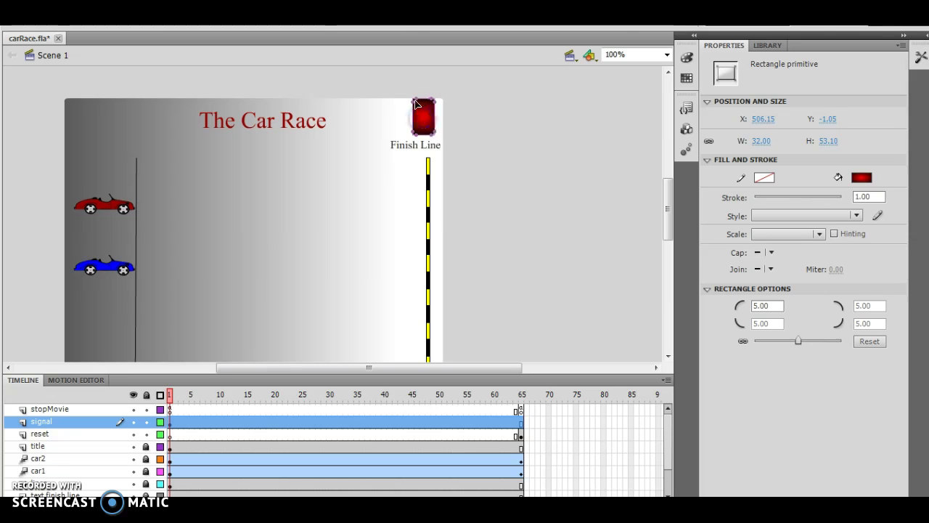
click(911, 218)
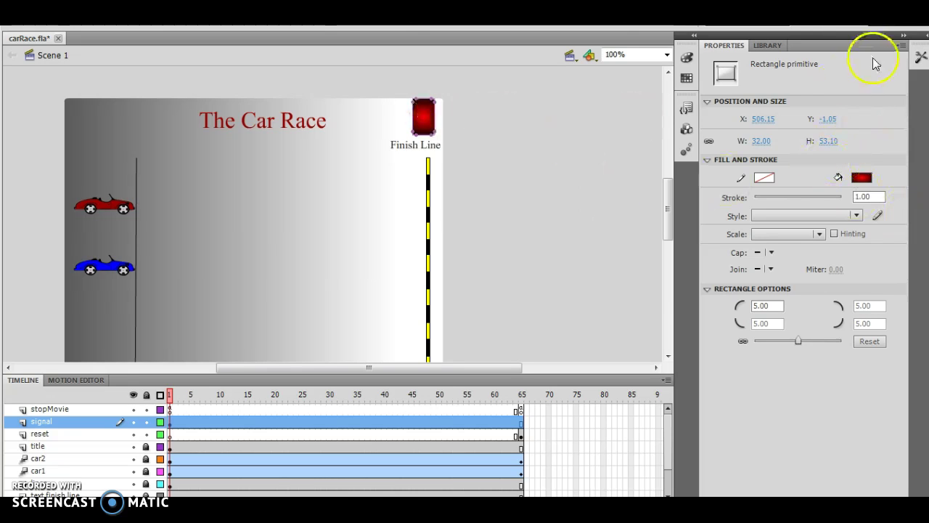
Step: Shrink the rectangle's radial gradient with the Gradient Transform tool so the red glow fits within the rectangle's width
click(920, 64)
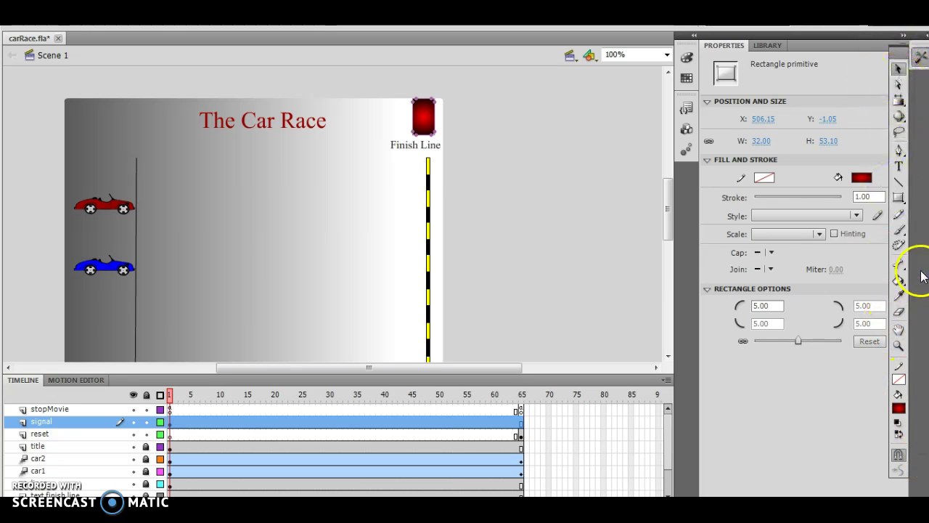
click(898, 346)
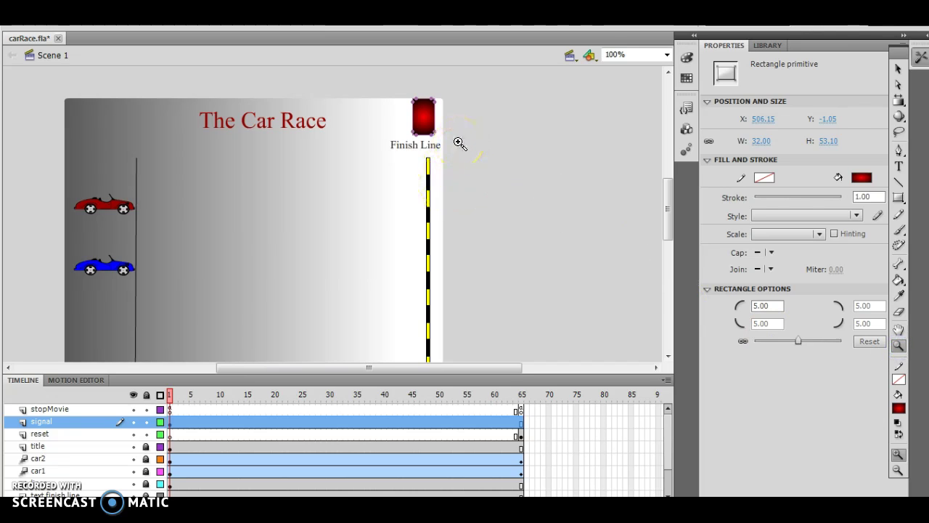
click(423, 119)
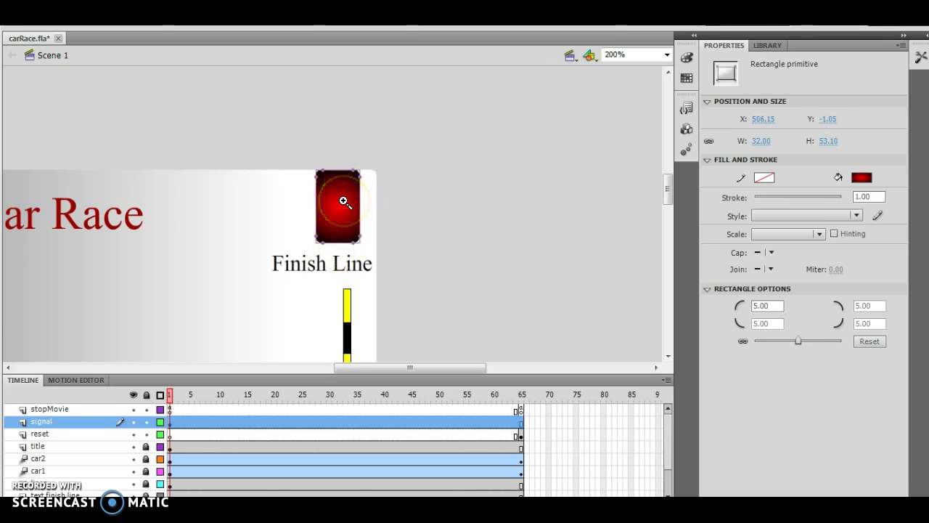
click(921, 60)
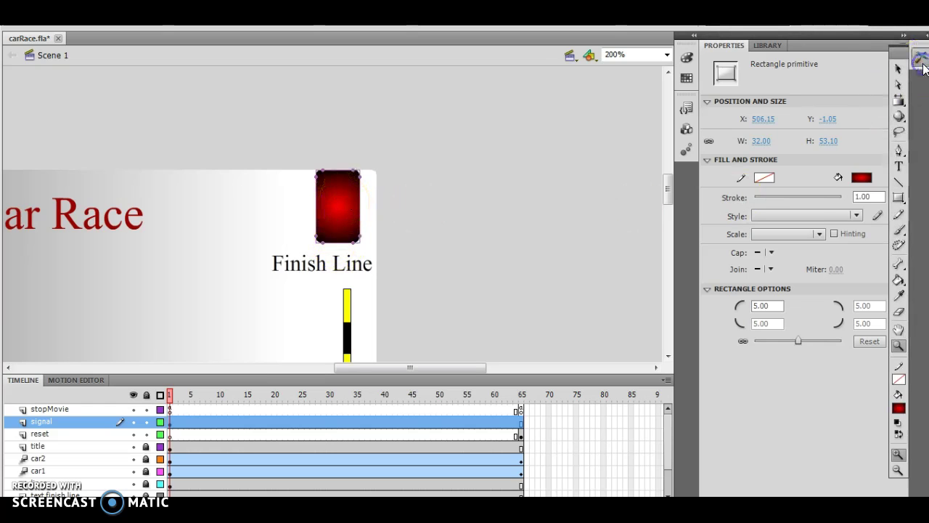
click(899, 105)
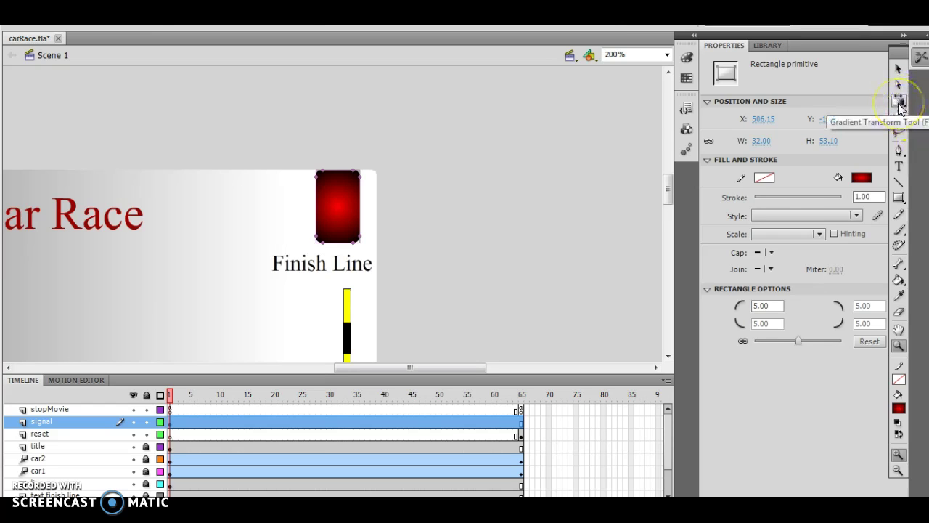
click(900, 105)
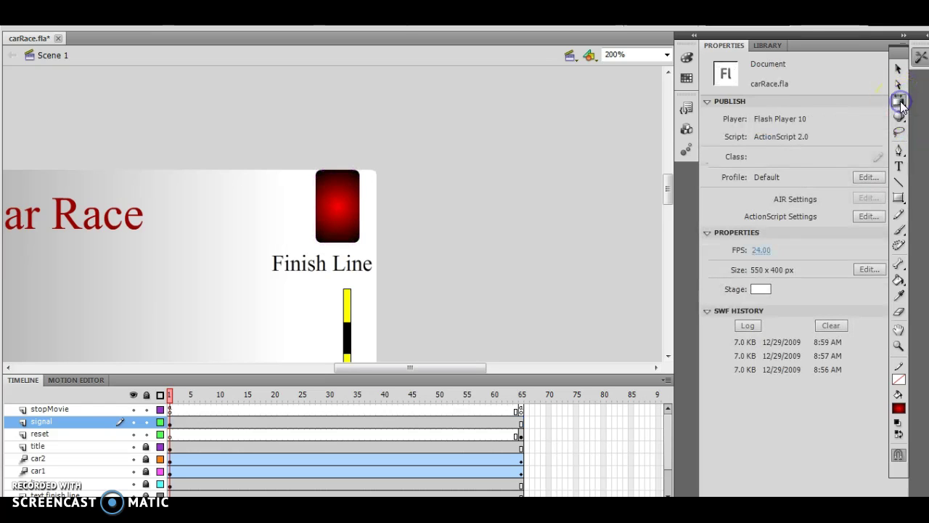
click(339, 207)
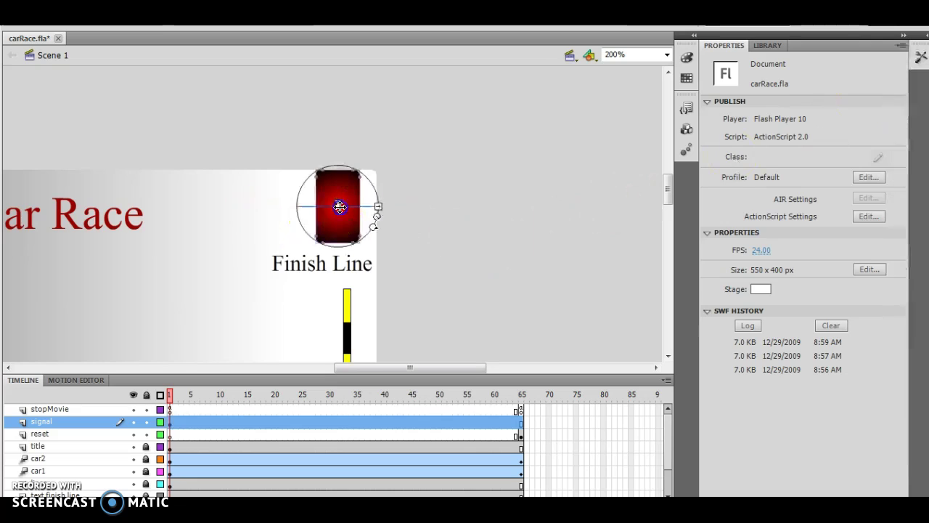
click(330, 230)
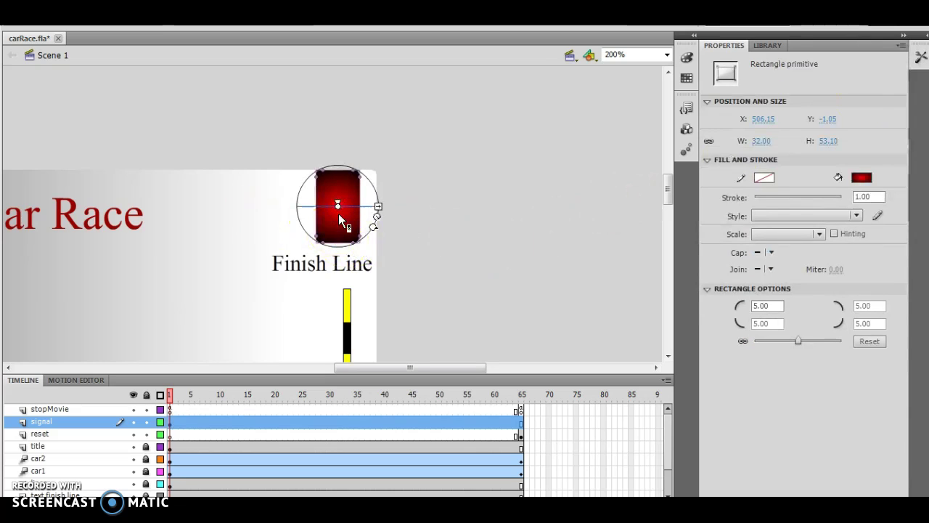
drag(375, 204, 351, 207)
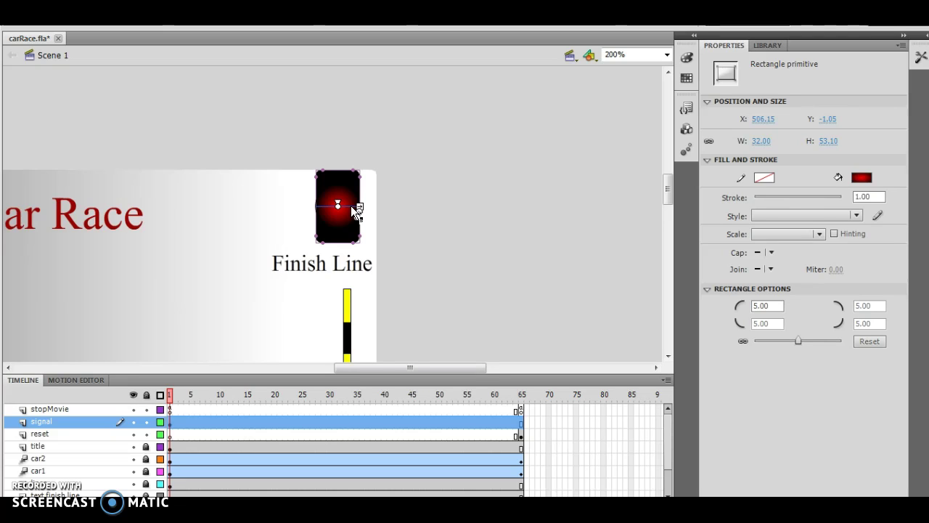
click(920, 58)
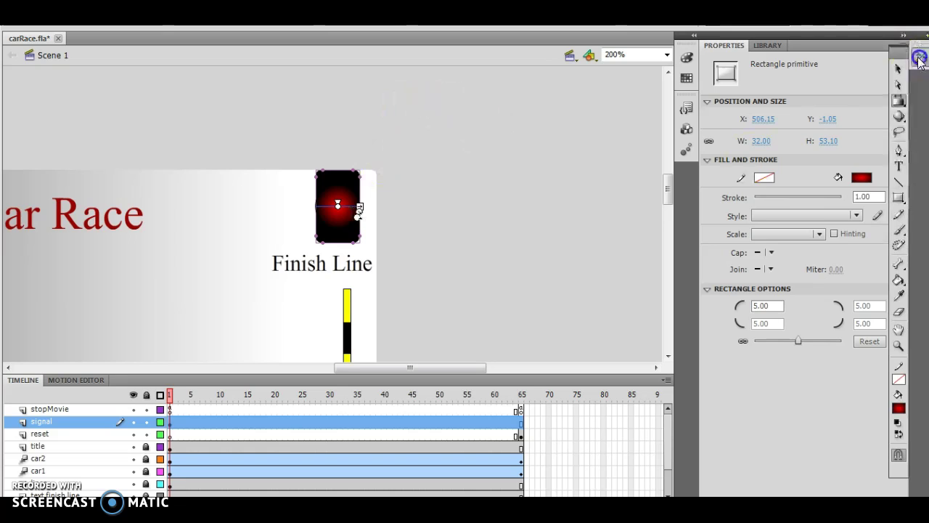
click(899, 70)
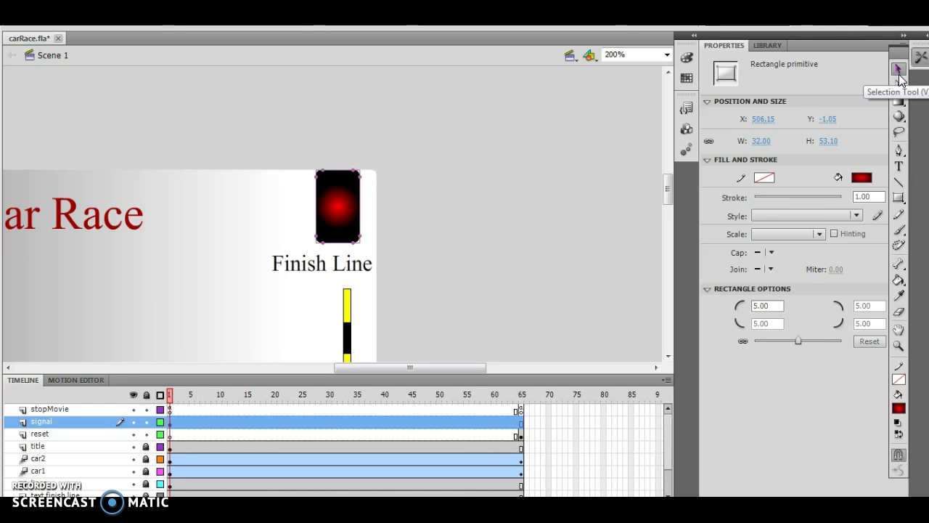
Step: Convert the red gradient rectangle above the Finish Line text to a Button symbol named b_signal_sample
click(341, 209)
click(314, 197)
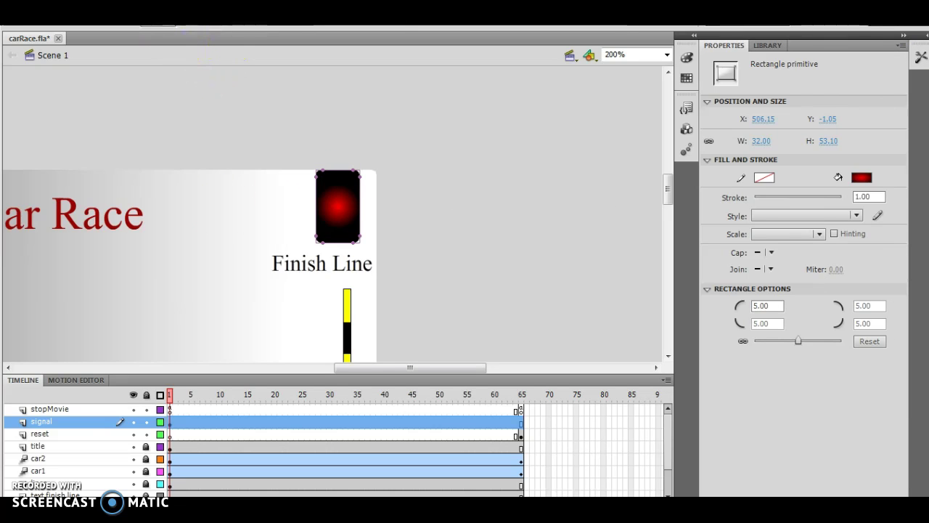
click(158, 16)
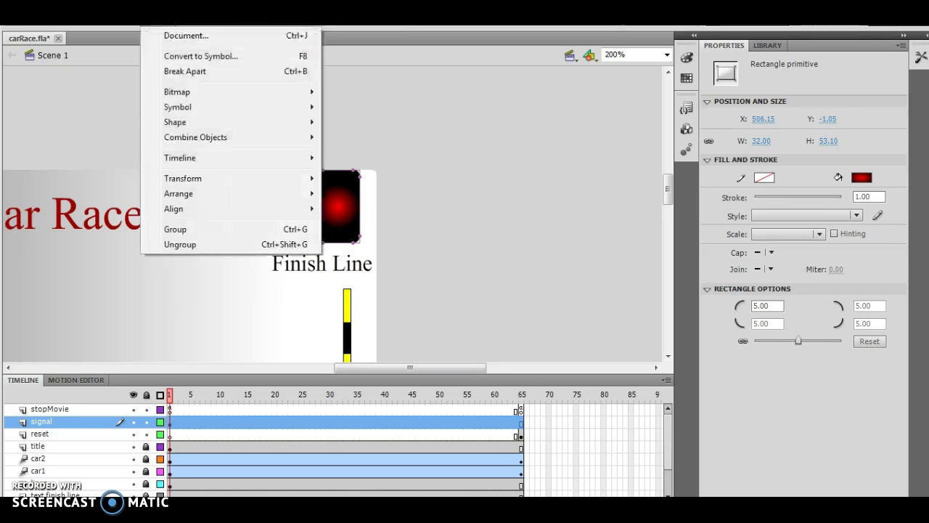
click(198, 56)
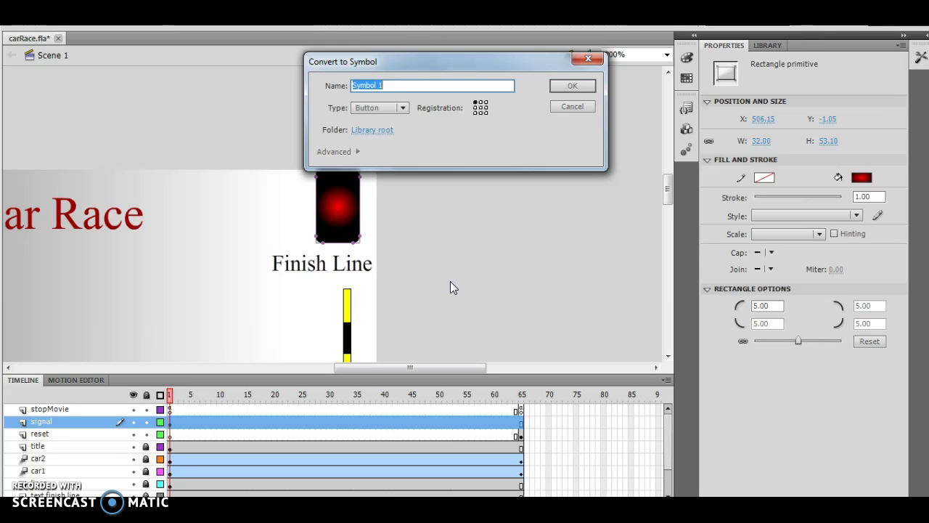
click(440, 261)
text(b_signal_sample)
click(402, 107)
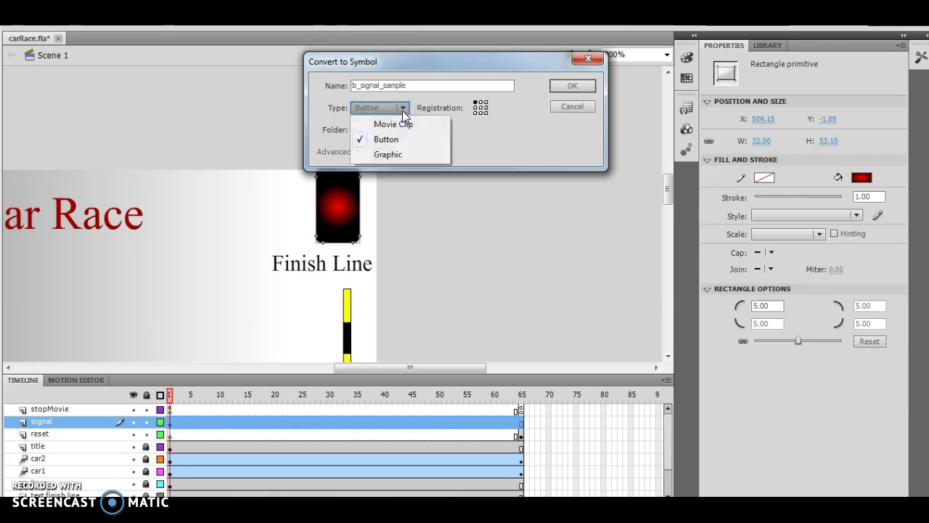
click(388, 139)
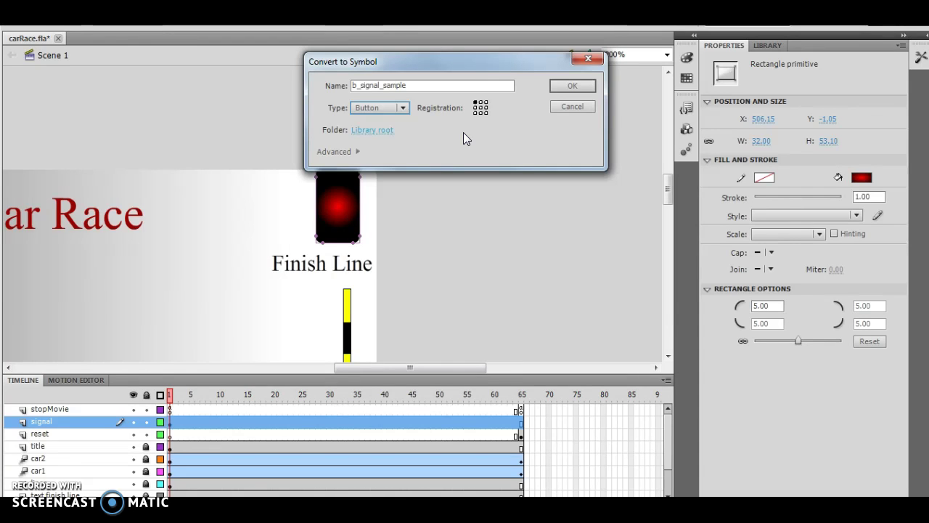
click(585, 85)
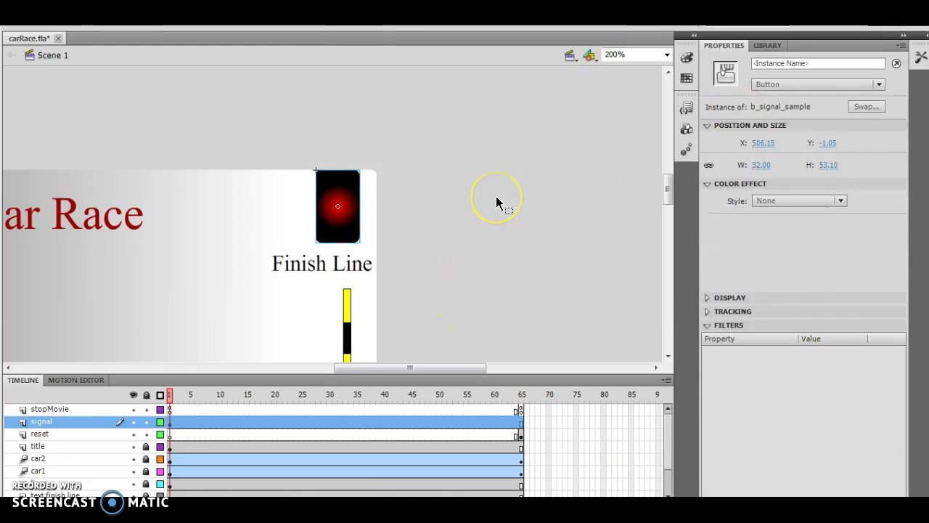
Step: Move the b_signal_sample symbol into the library's Buttons folder and open it for editing
click(768, 46)
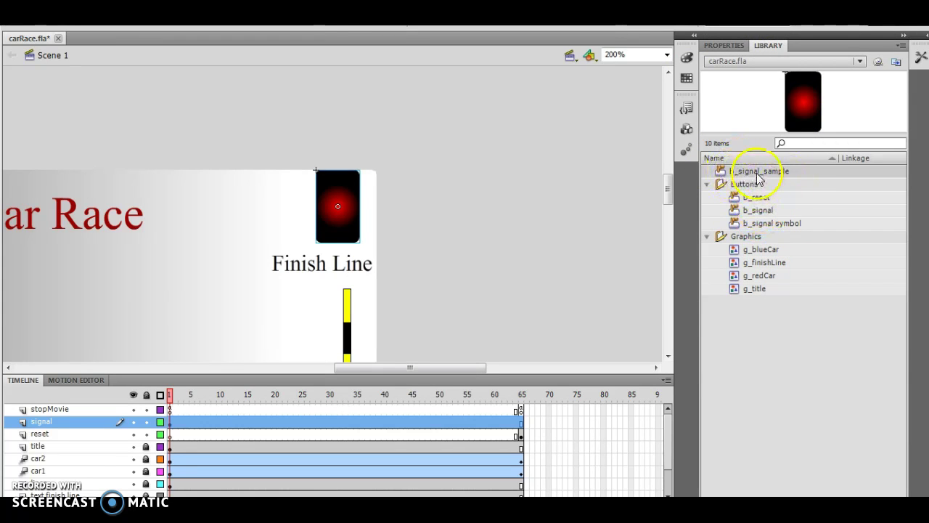
drag(759, 171, 755, 187)
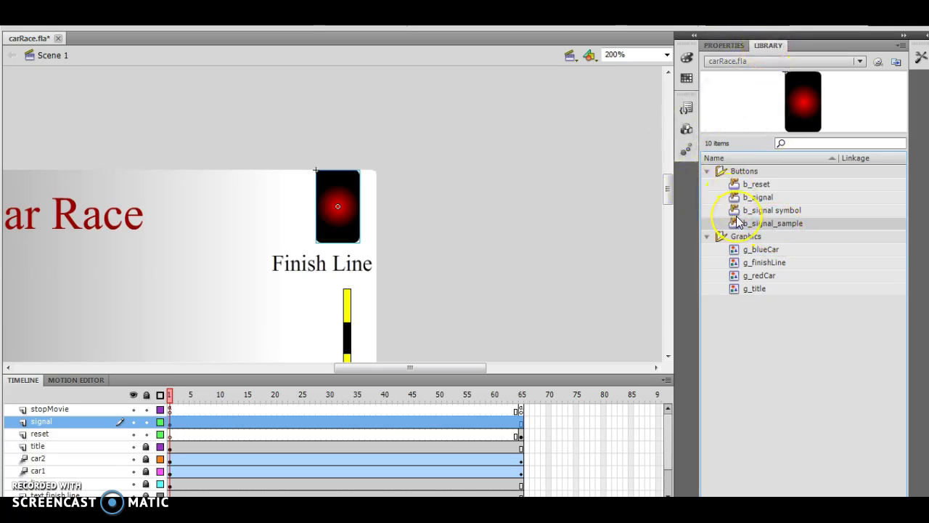
click(783, 227)
right_click(782, 225)
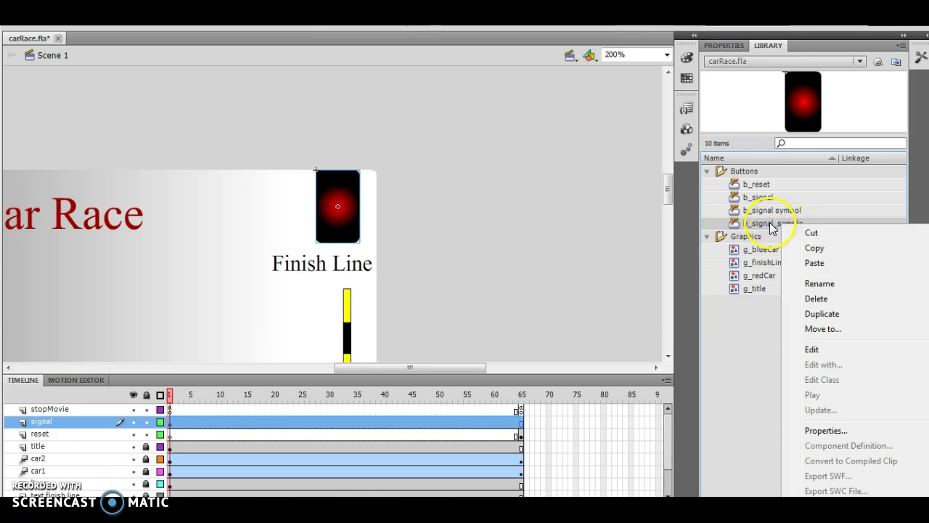
click(812, 350)
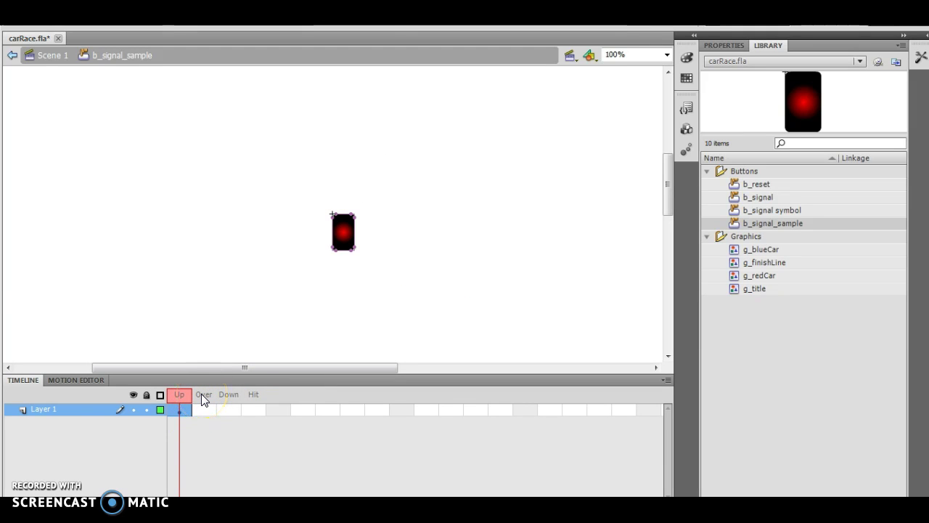
Step: Insert a keyframe in the Over state of the b_signal_sample button on Layer 1
click(331, 239)
click(202, 409)
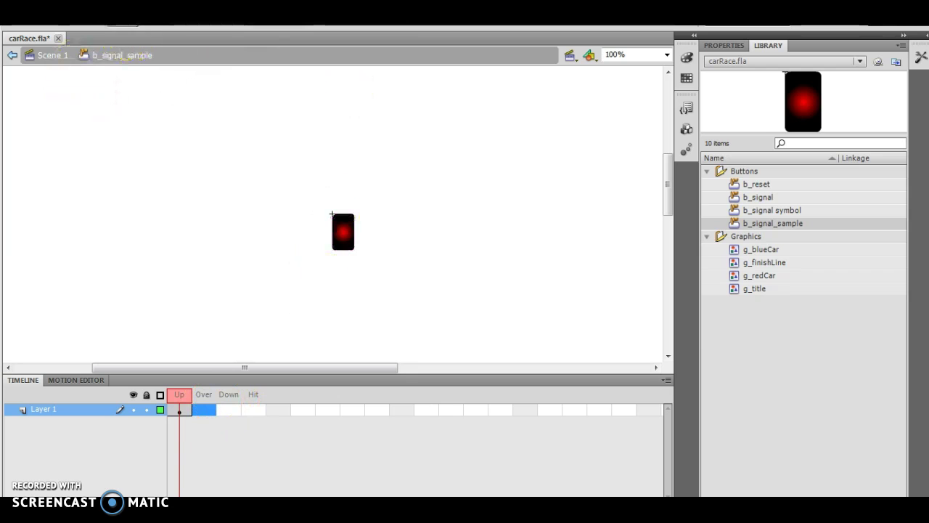
click(120, 15)
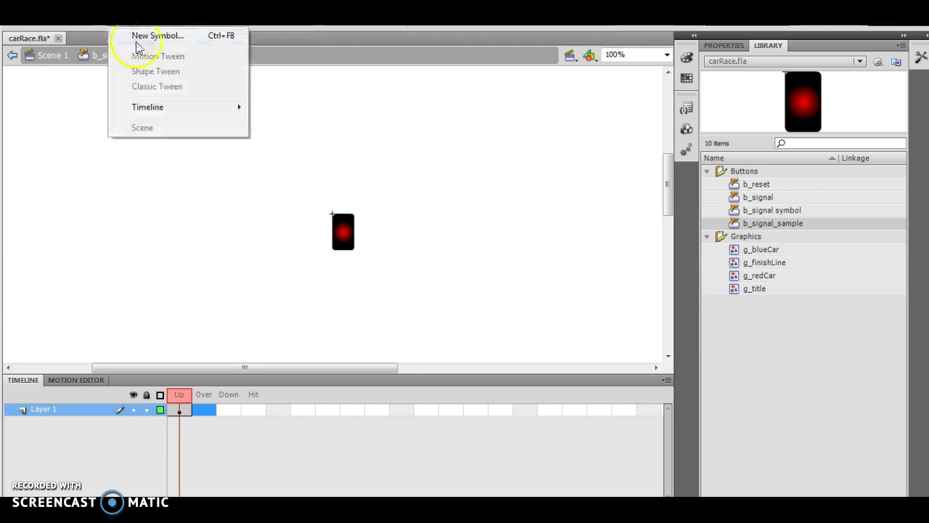
mouse_move(142, 114)
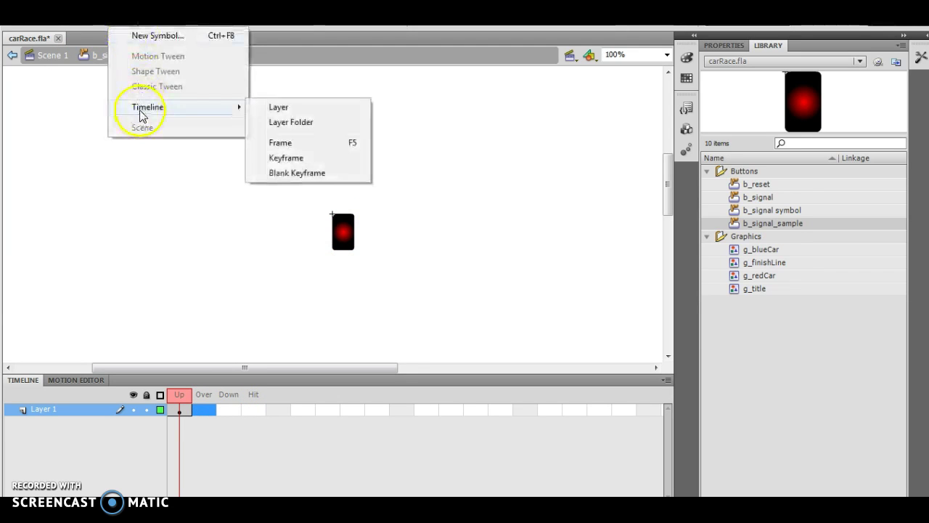
click(274, 158)
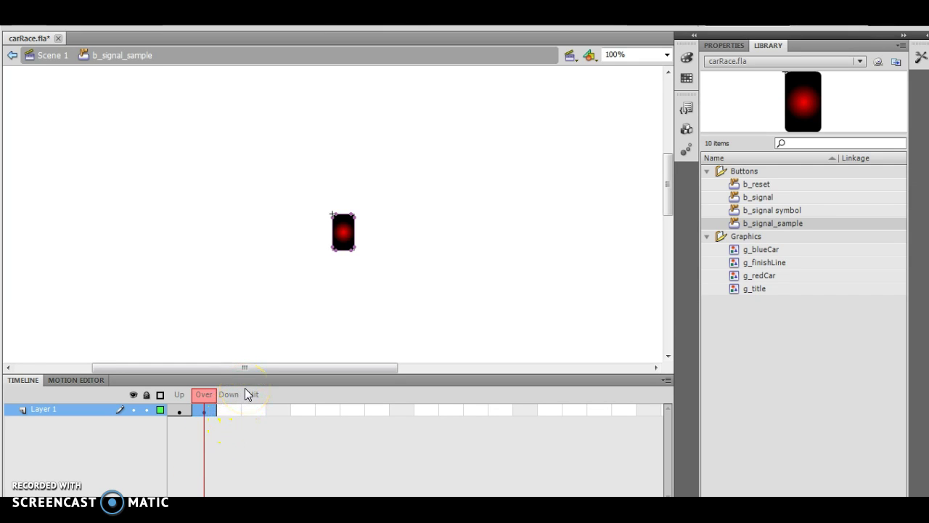
Step: Change the fill of the Over state's rectangle to the white-to-black radial gradient
click(239, 334)
click(349, 239)
click(920, 59)
click(899, 406)
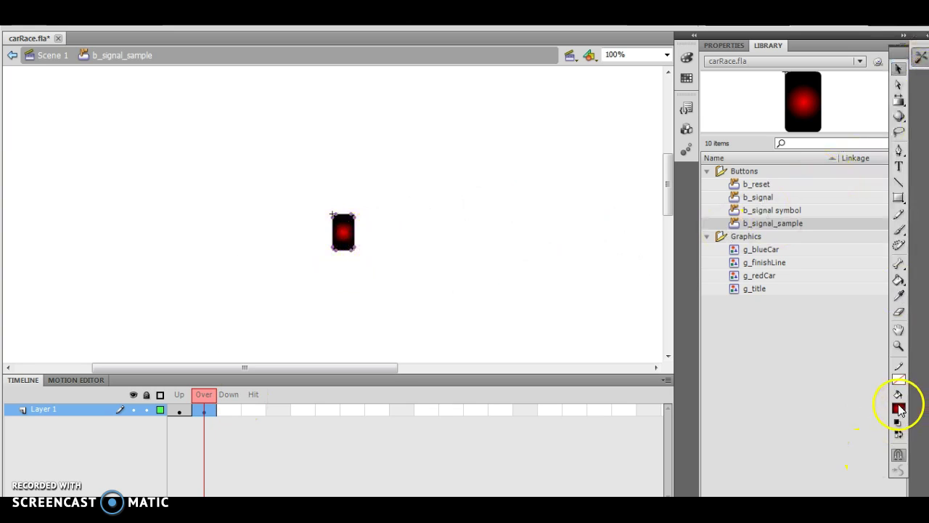
click(733, 391)
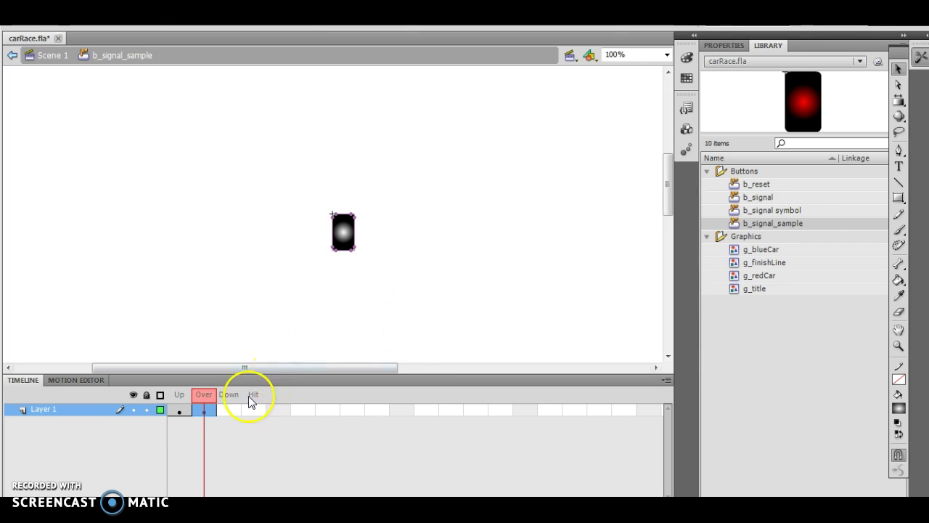
Step: Insert a keyframe in the Down state of the button on Layer 1
click(230, 408)
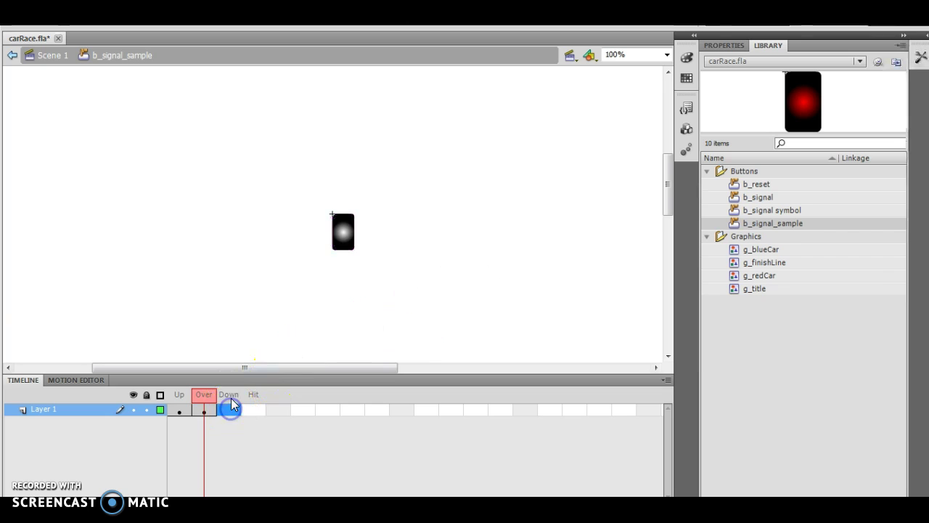
click(119, 25)
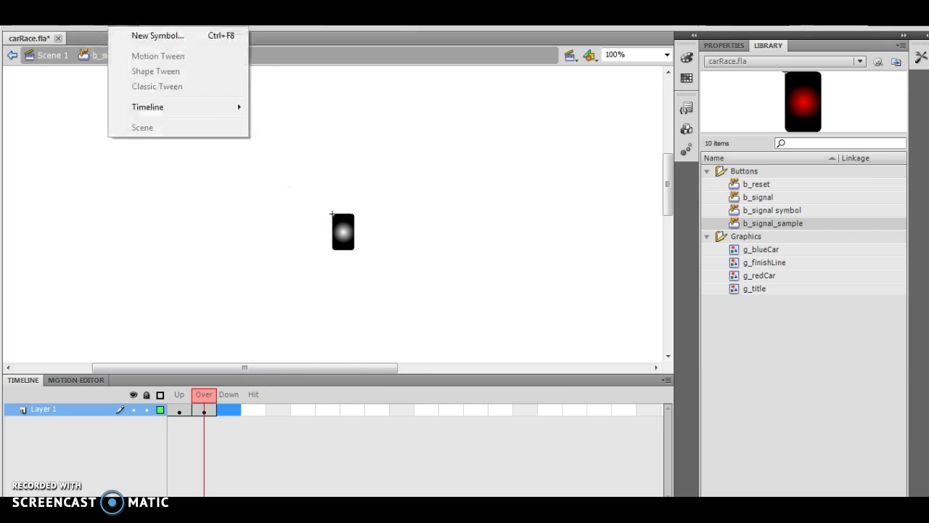
mouse_move(134, 107)
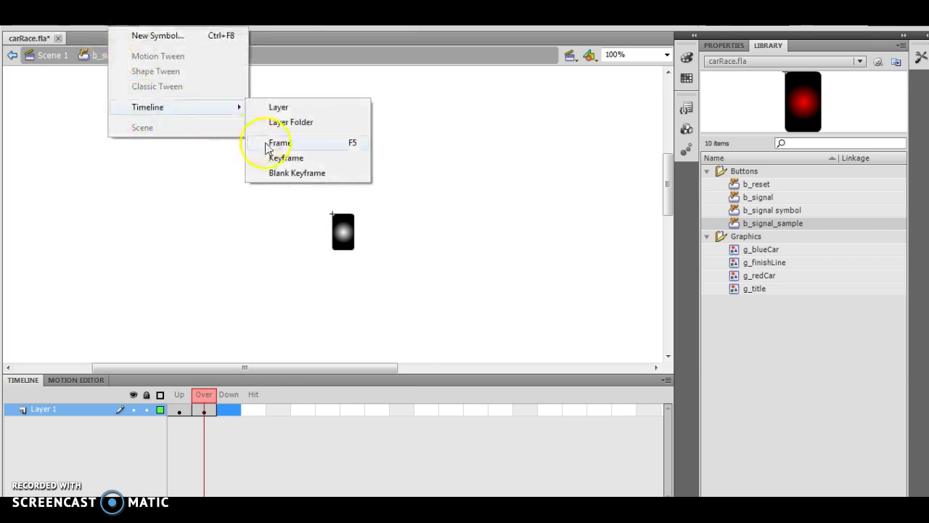
click(288, 158)
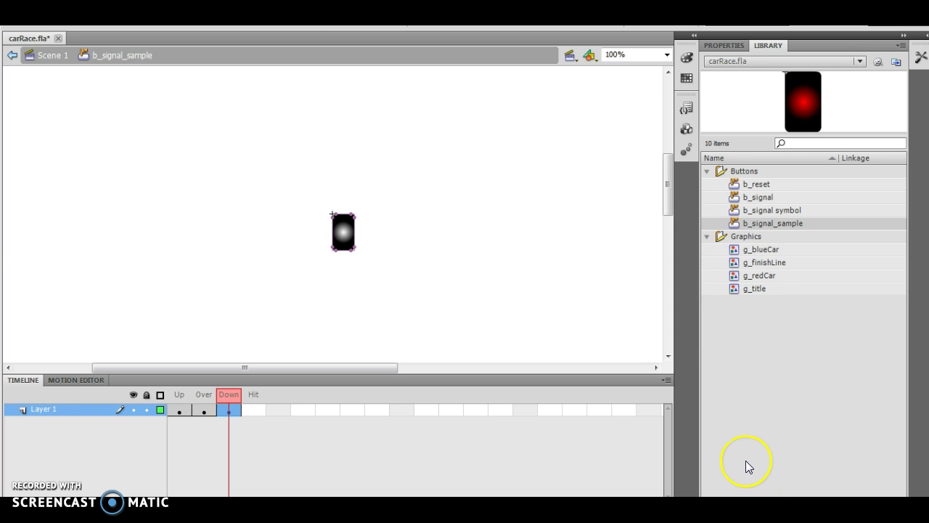
Step: Change the fill of the Down state's rectangle to the green radial gradient and deselect the shape
click(920, 56)
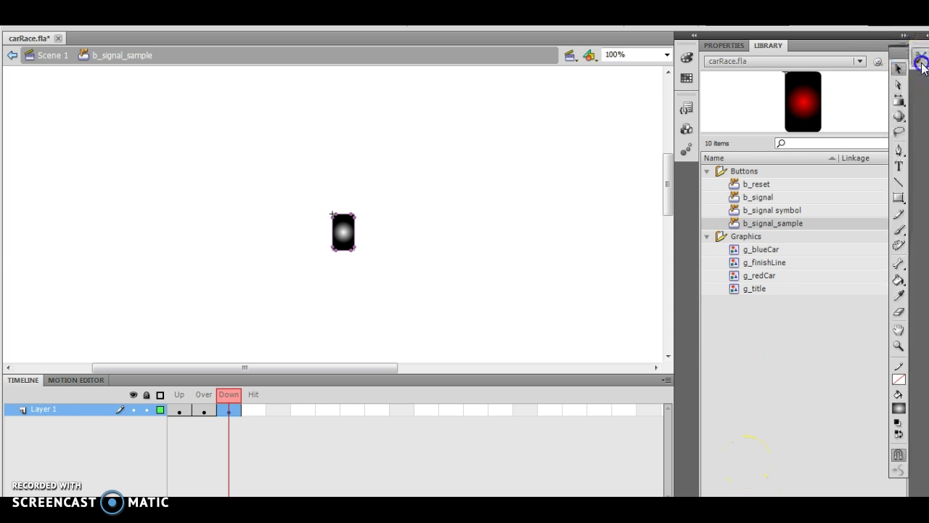
click(898, 407)
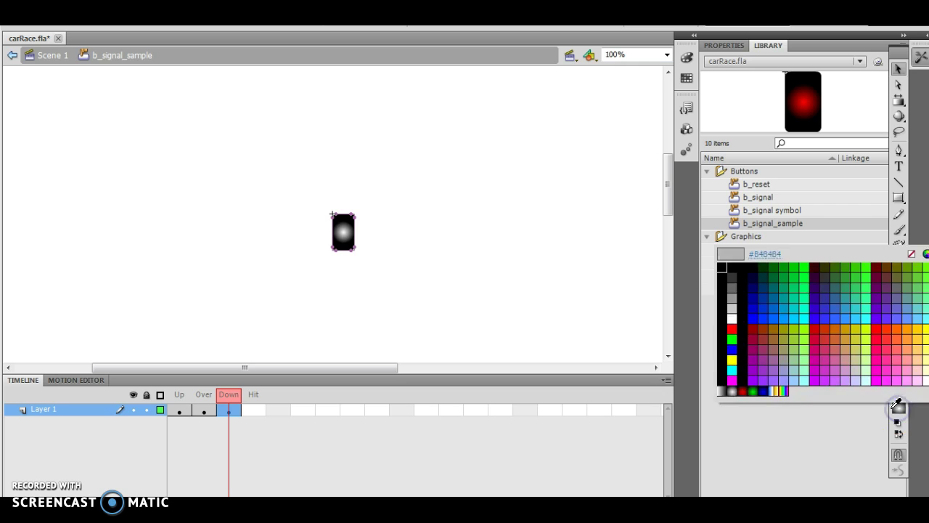
click(753, 392)
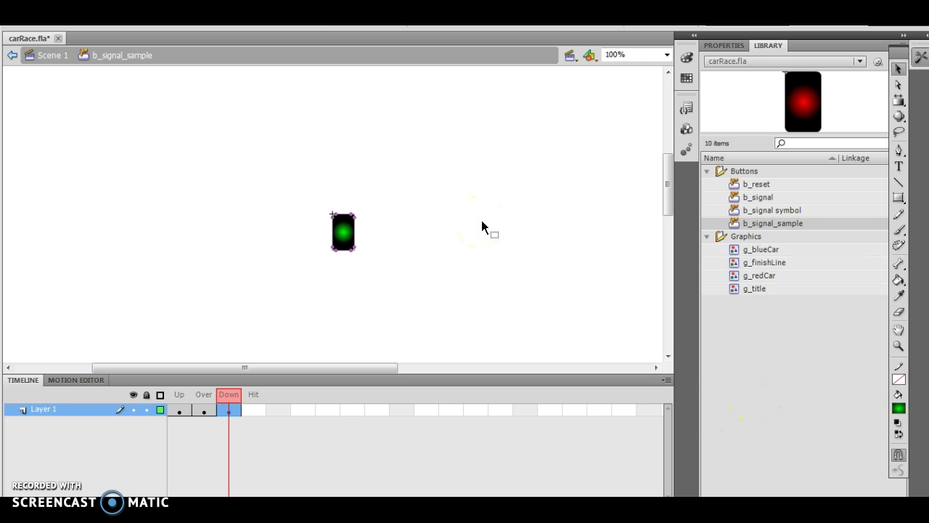
click(372, 282)
click(291, 290)
Step: Insert a keyframe in the Hit state of the button on Layer 1
click(227, 409)
click(349, 288)
click(253, 410)
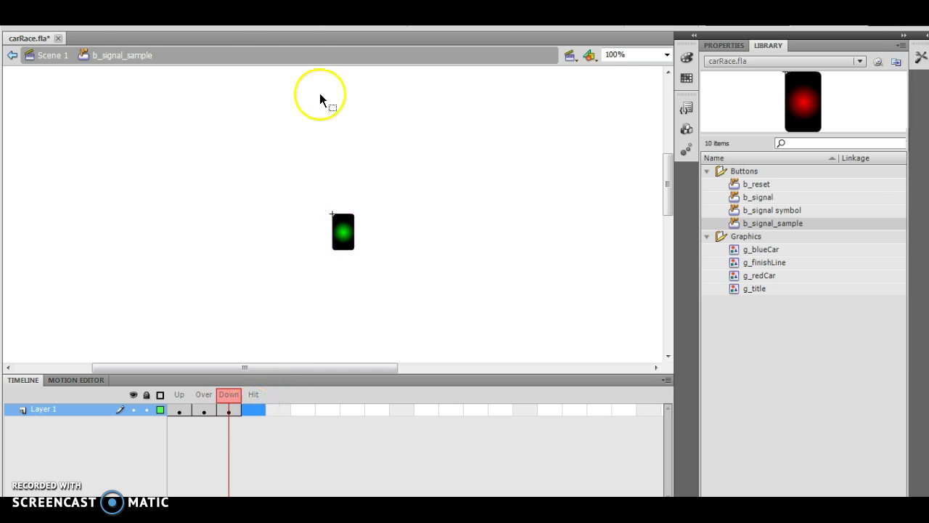
click(120, 18)
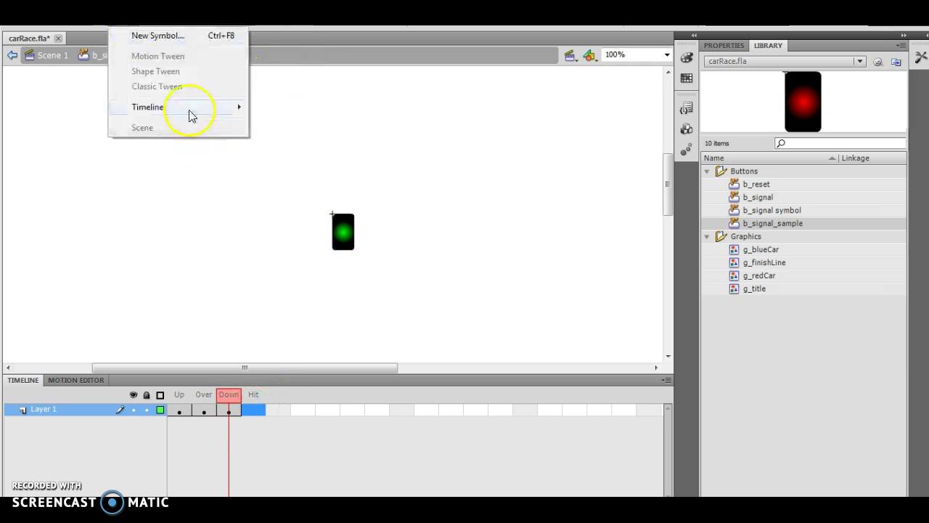
mouse_move(189, 109)
click(328, 159)
click(255, 433)
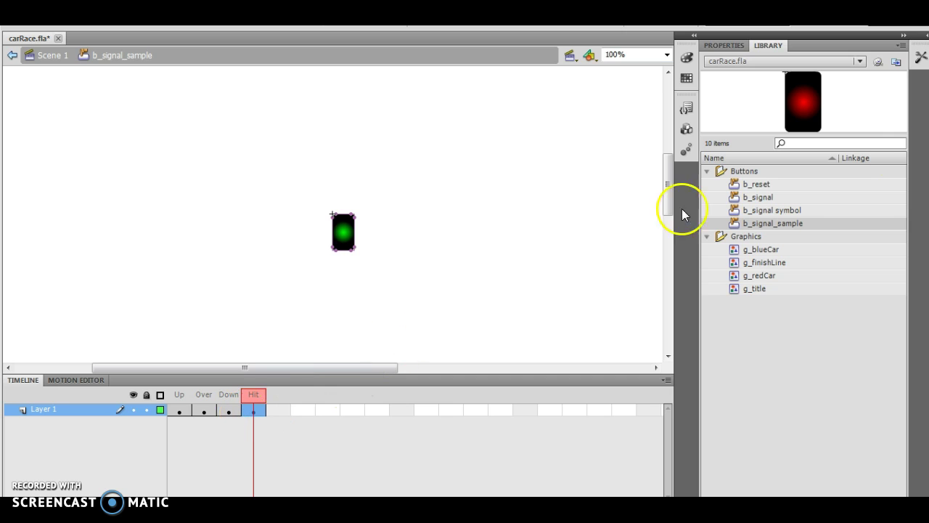
Step: Choose solid dark blue as the fill colour for the Hit state's rectangle, and undo the recolouring of the shape
click(920, 57)
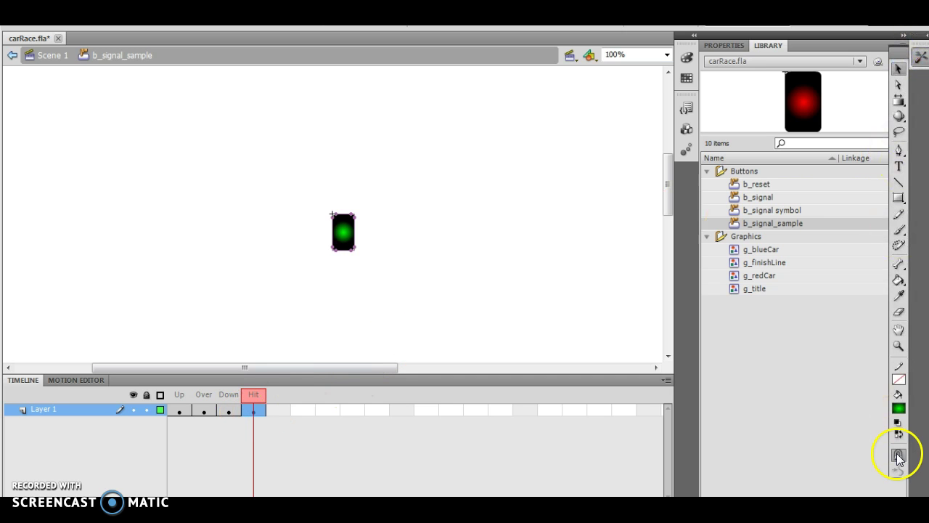
click(899, 410)
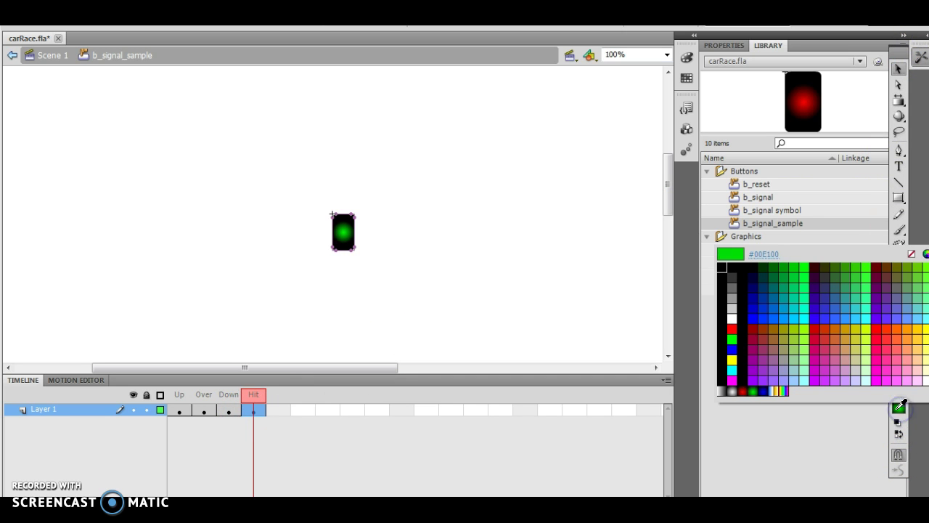
click(759, 303)
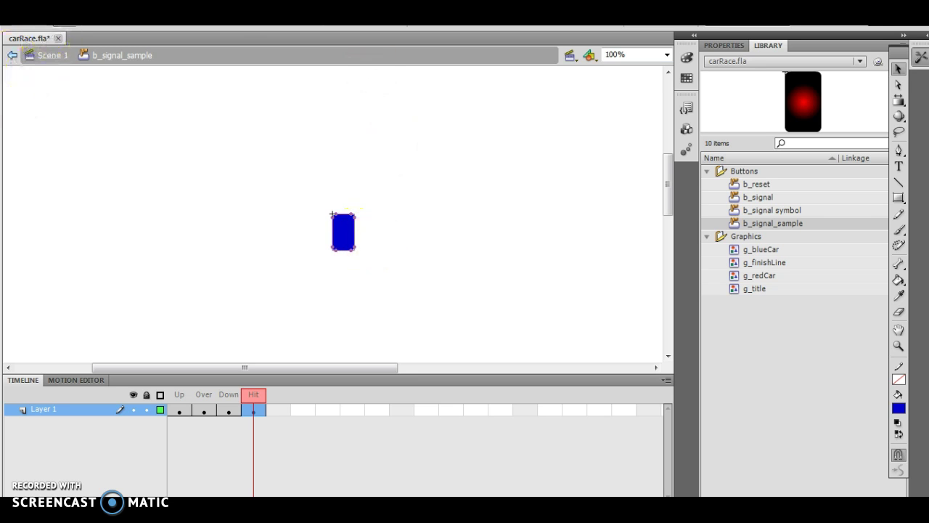
click(58, 16)
click(81, 36)
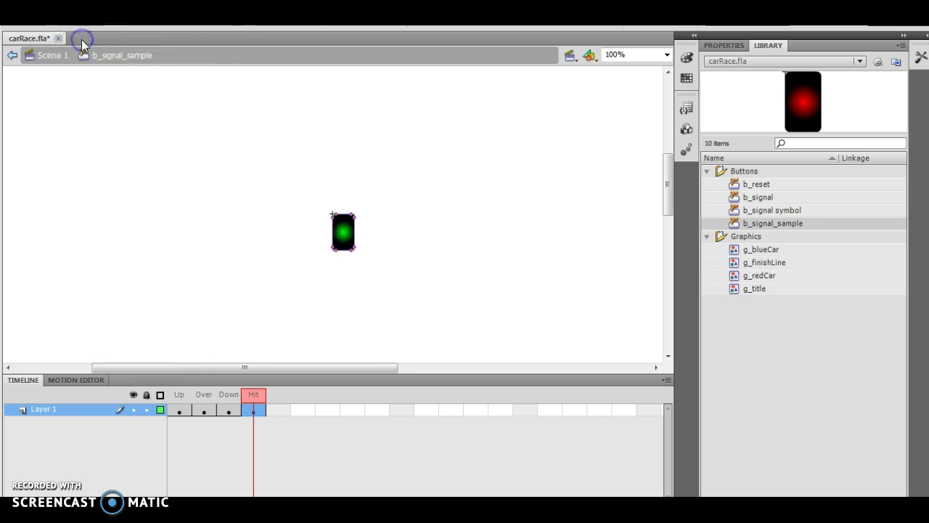
Step: Draw a solid dark blue rectangle without a stroke in the Hit state, slightly larger than the signal shape and enclosing it on all sides
drag(888, 137, 473, 202)
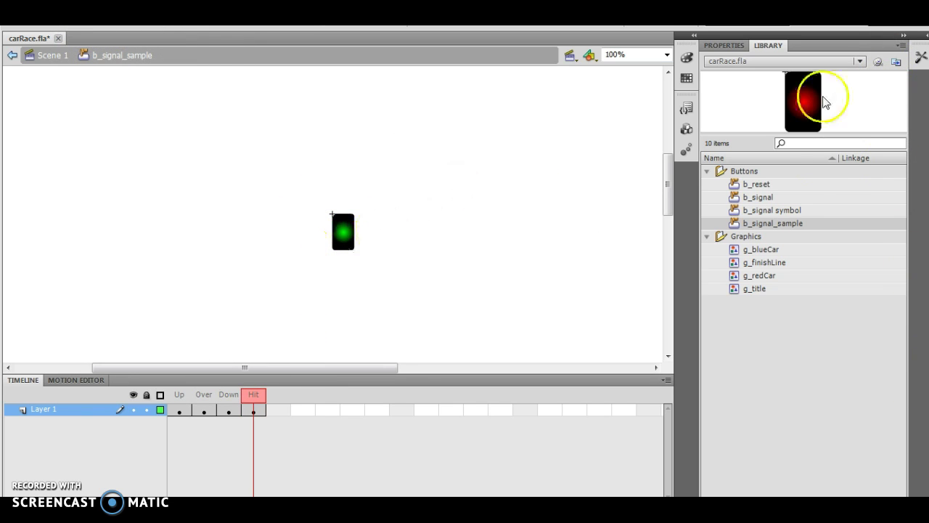
click(920, 58)
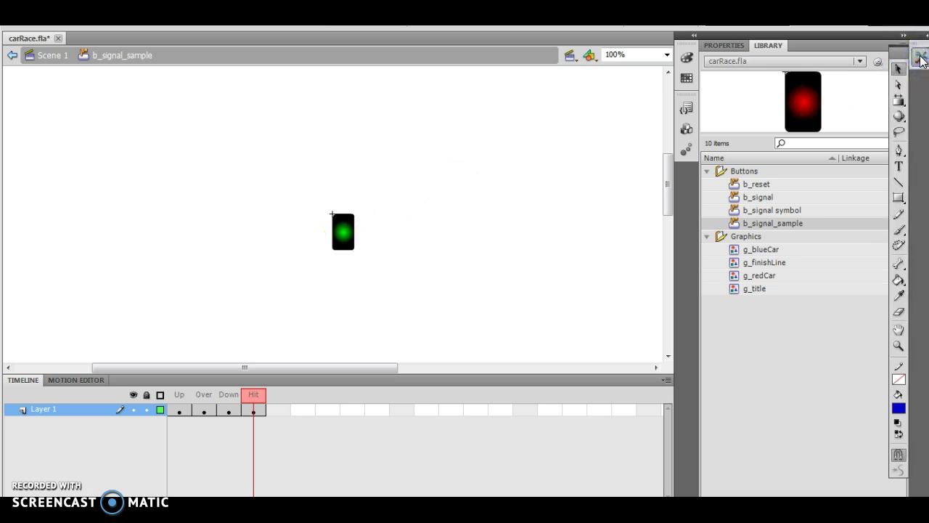
click(900, 199)
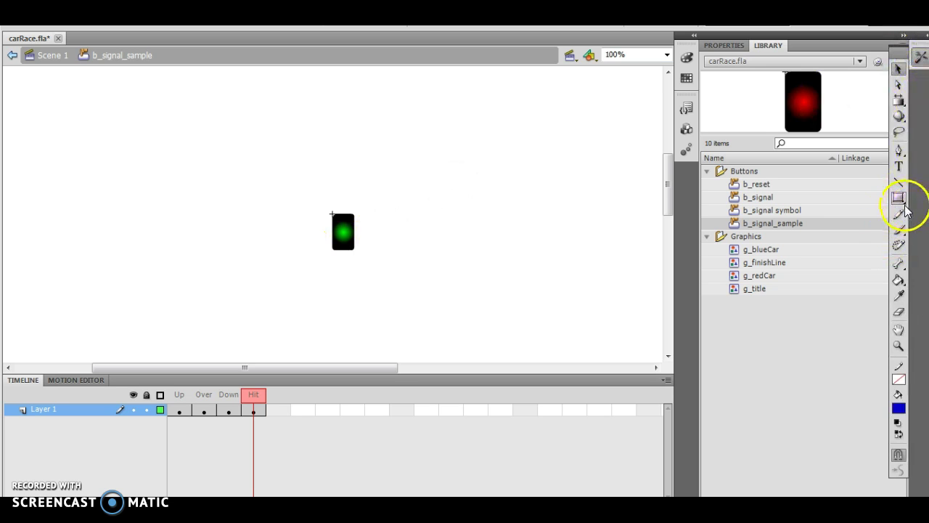
click(900, 199)
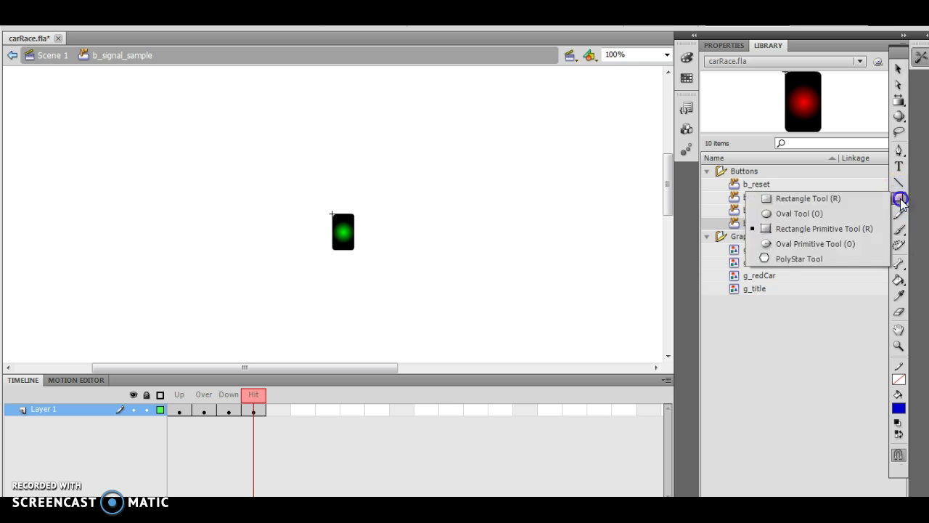
drag(892, 219, 844, 197)
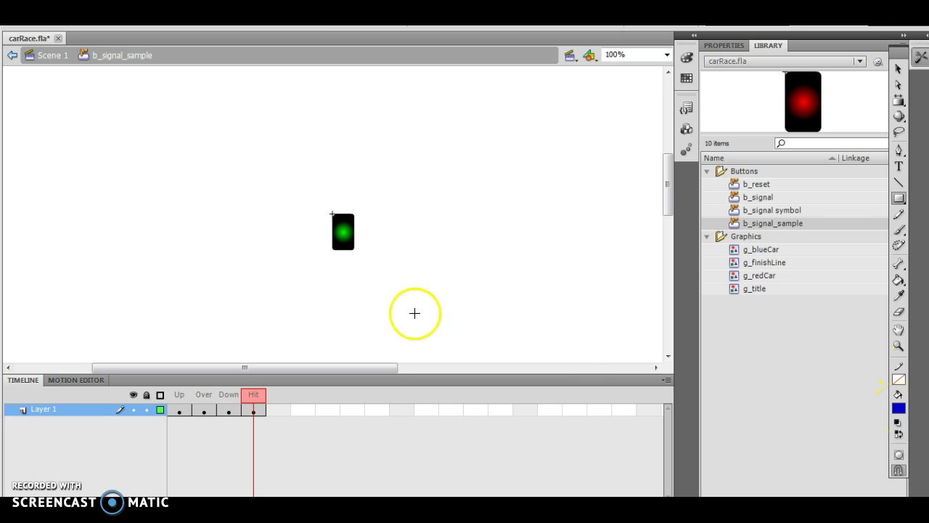
drag(330, 211, 358, 256)
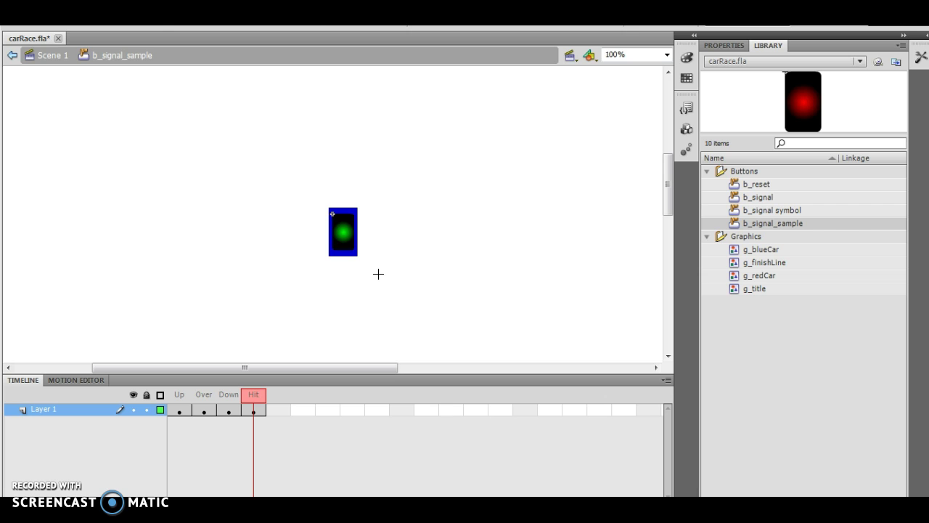
click(396, 231)
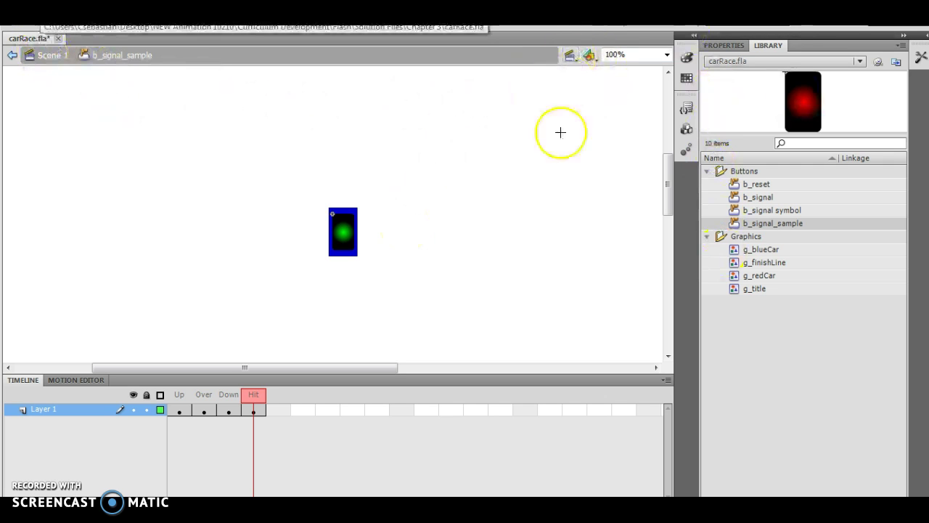
Step: Return to Scene 1, check the Enable Simple Buttons setting, and test the signal button's Over and Down states on the stage
click(570, 56)
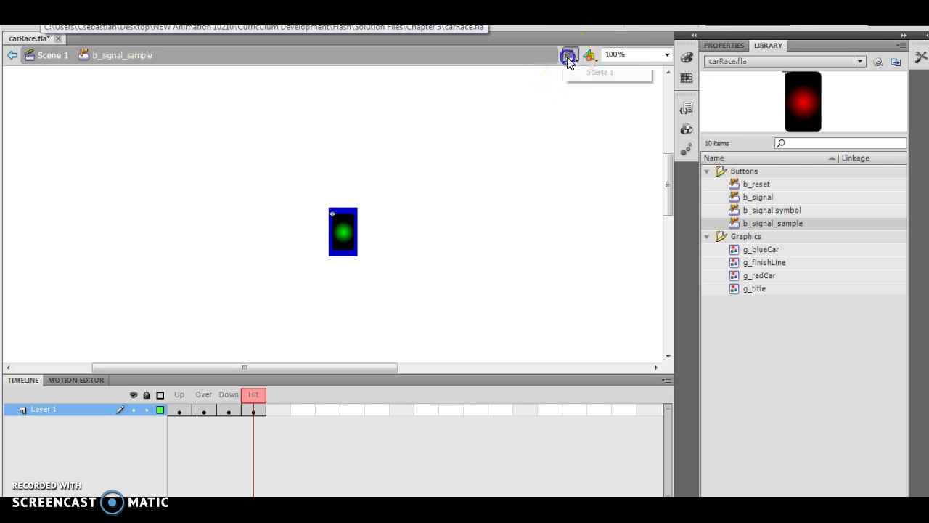
click(580, 75)
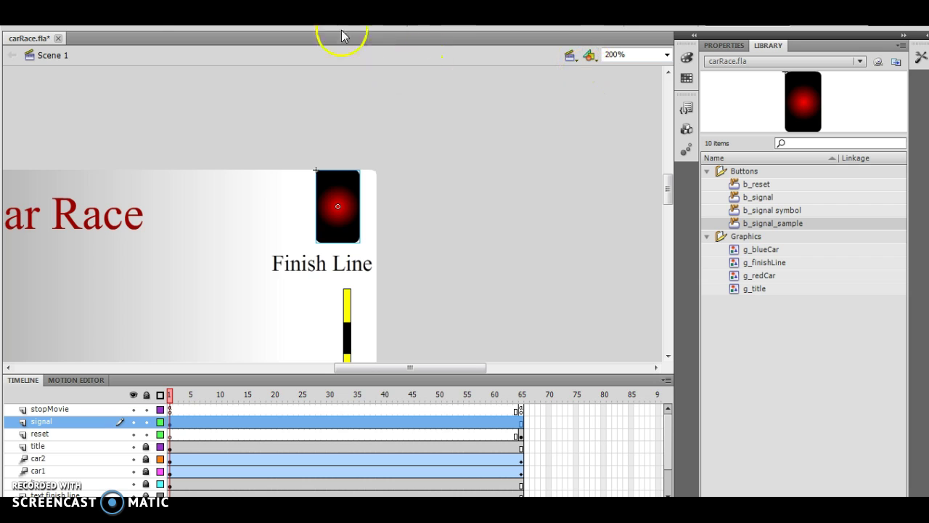
key(alt+o)
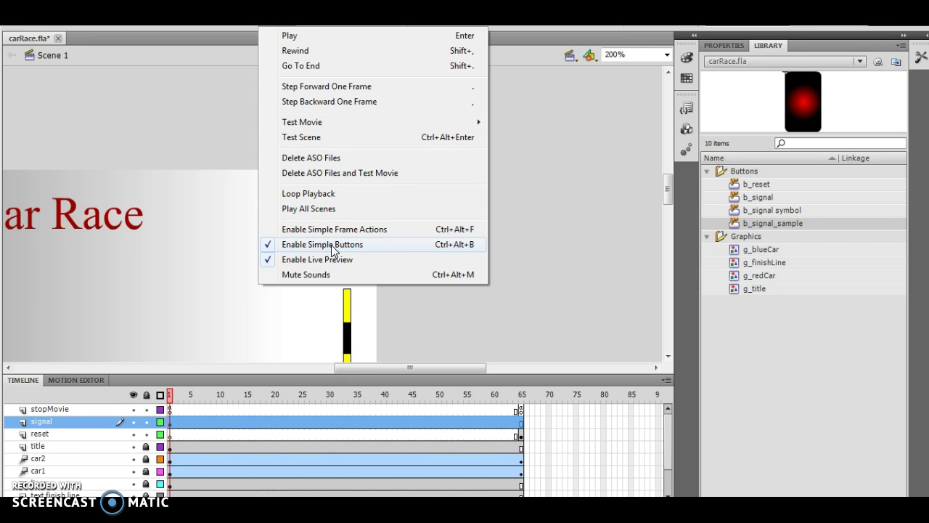
click(216, 261)
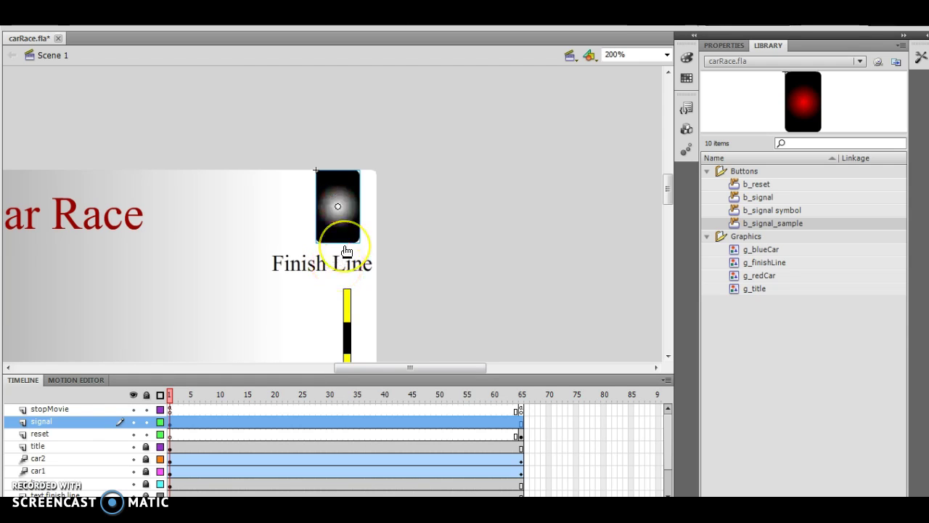
click(347, 200)
click(671, 247)
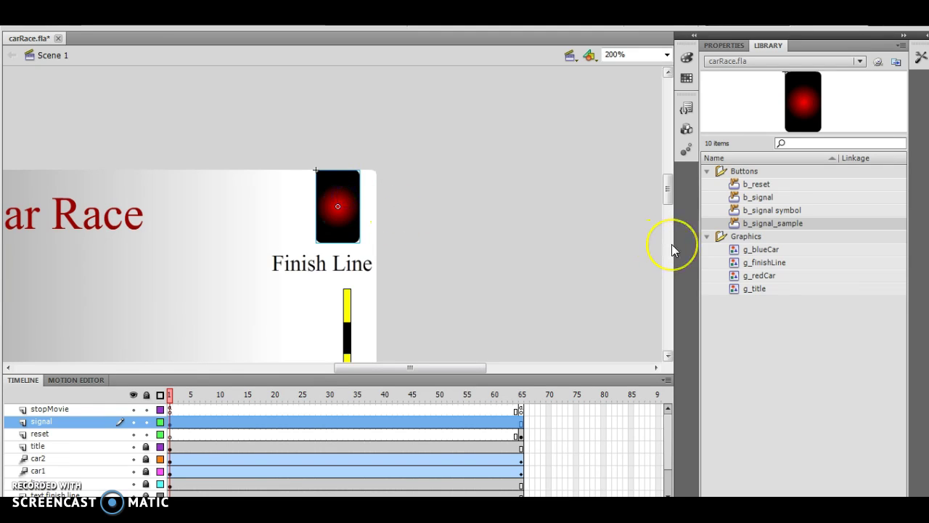